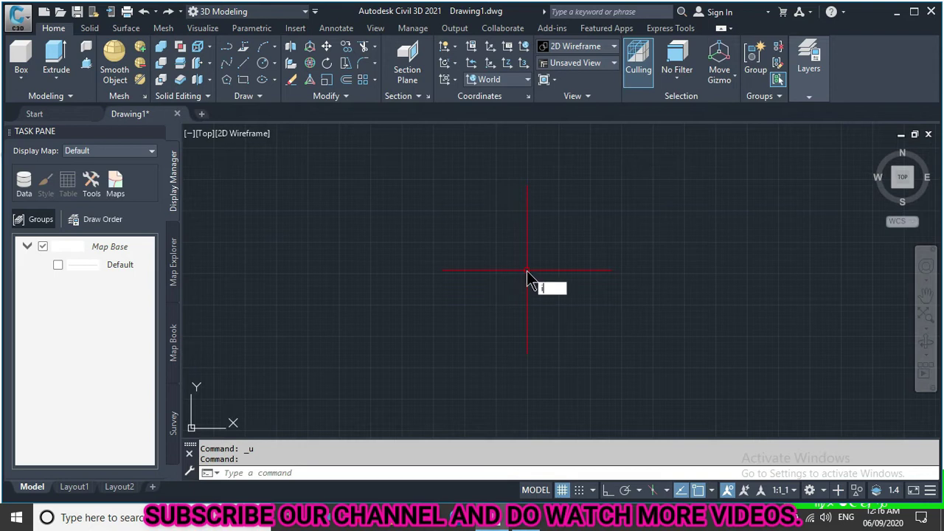
Attach the 'apple logo' image with IMAGEATTACH, keeping the rotation angle at 0.
{"action": "type", "text": "MAGEATta"}
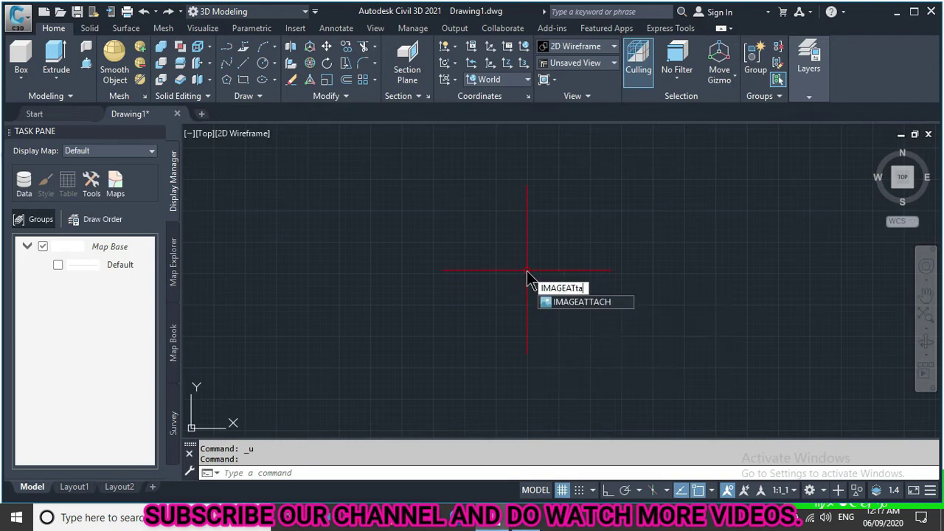
{"action": "key", "text": "Return"}
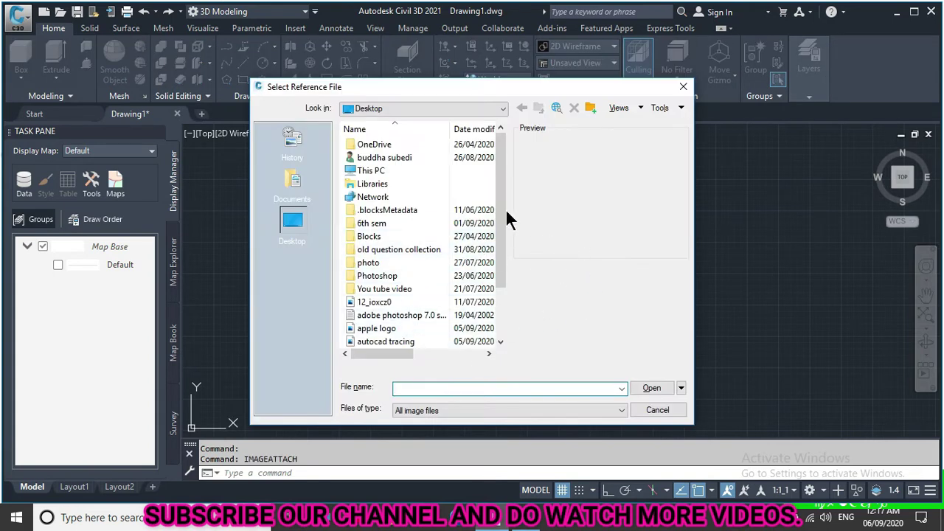
{"action": "left_click", "coordinate": [394, 328]}
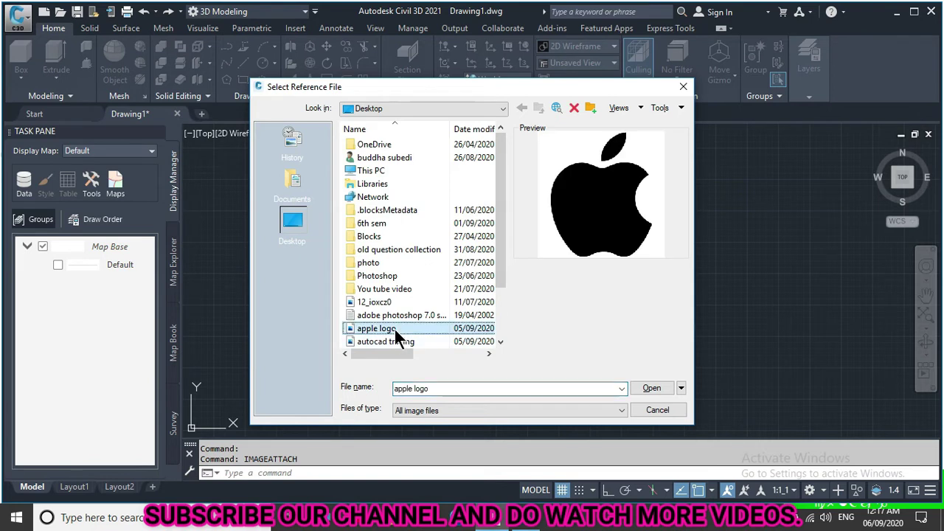
{"action": "left_click", "coordinate": [654, 387]}
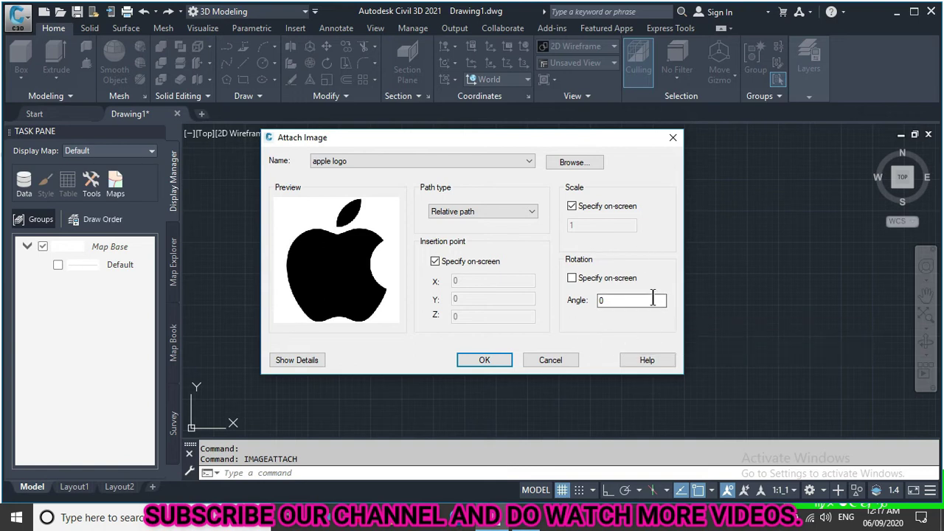
{"action": "left_click", "coordinate": [571, 278]}
{"action": "left_click", "coordinate": [572, 278]}
Insert the apple logo image at scale 1 and zoom in until it fills the view.
{"action": "left_click", "coordinate": [488, 358]}
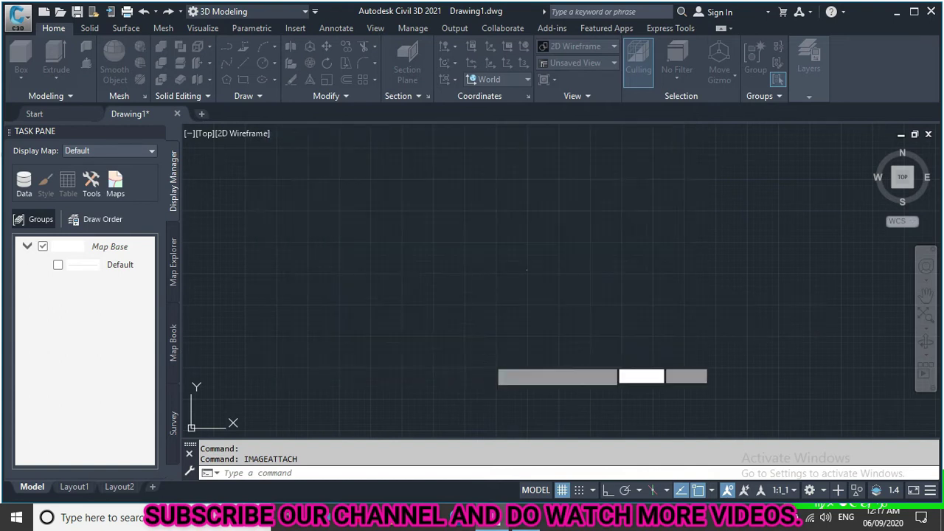
{"action": "left_click", "coordinate": [499, 316]}
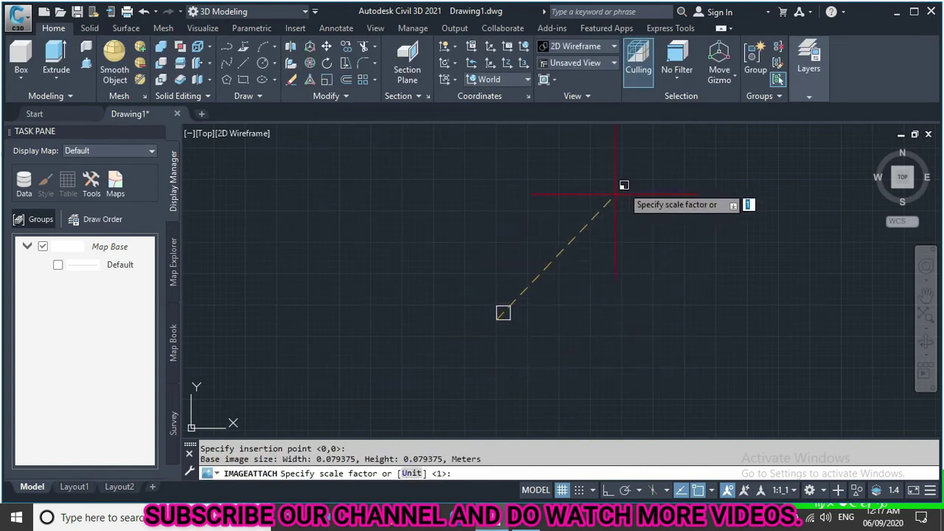
{"action": "key", "text": "Return"}
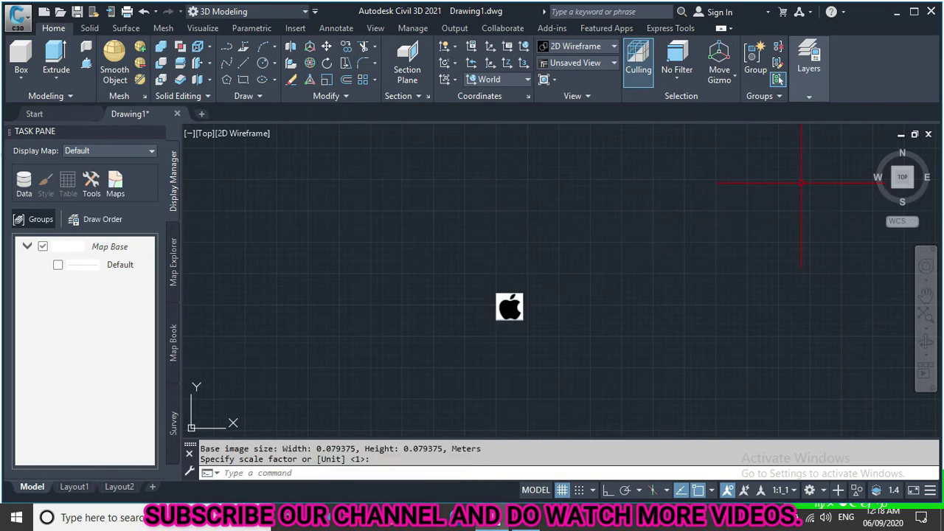
{"action": "scroll", "coordinate": [535, 333], "scroll_direction": "up", "scroll_amount": 4}
{"action": "scroll", "coordinate": [535, 333], "scroll_direction": "up", "scroll_amount": 2}
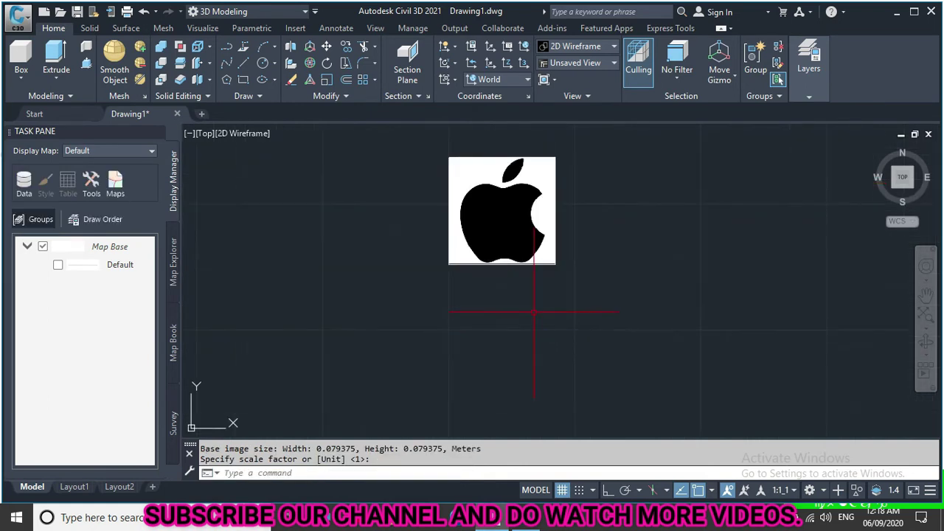
{"action": "scroll", "coordinate": [517, 140], "scroll_direction": "up", "scroll_amount": 2}
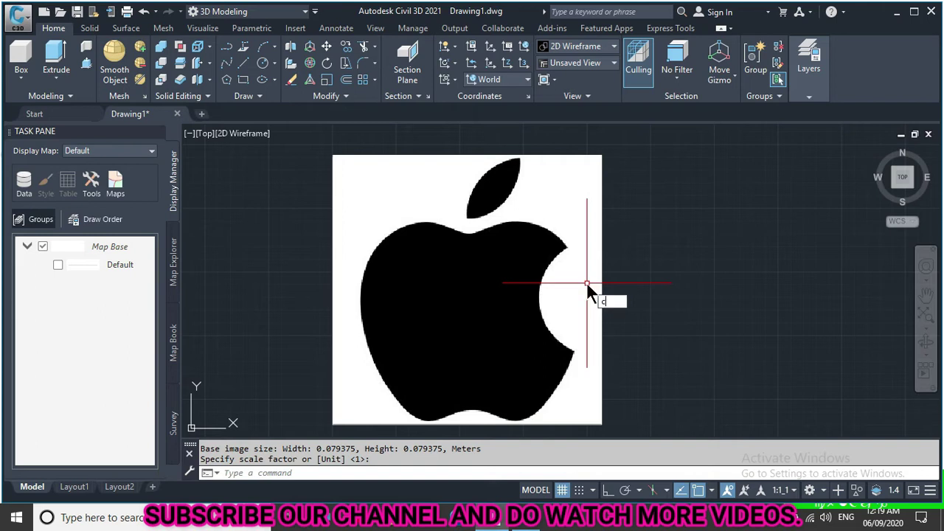
Set the current object colour to red with the COLOR command.
{"action": "type", "text": "olo"}
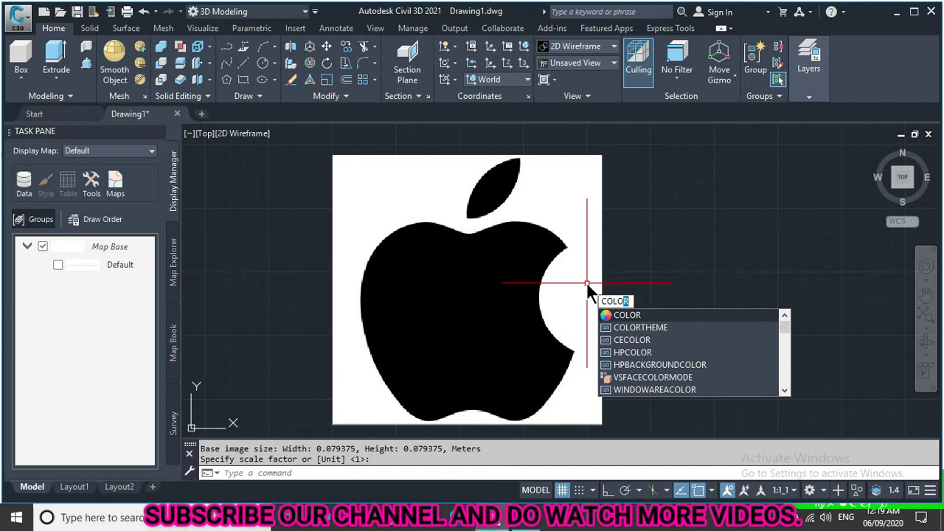
{"action": "key", "text": "Return"}
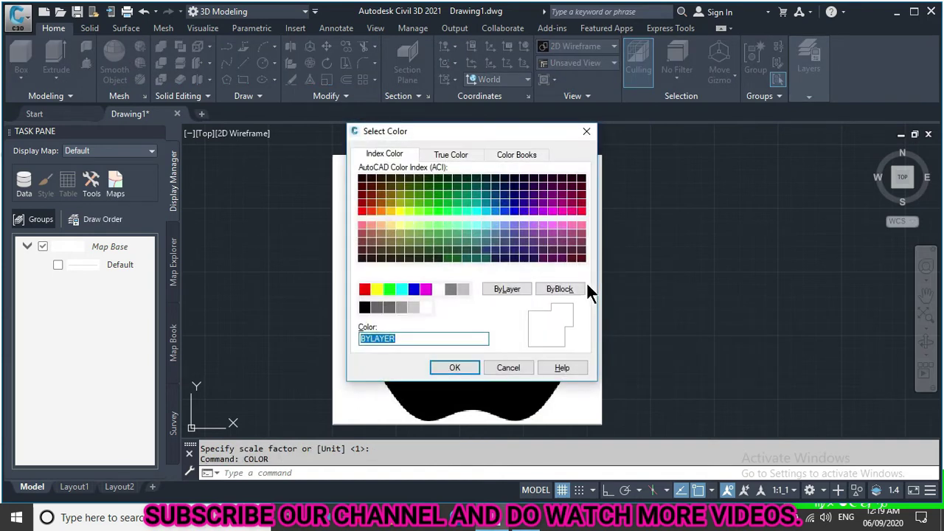
{"action": "left_click", "coordinate": [365, 289]}
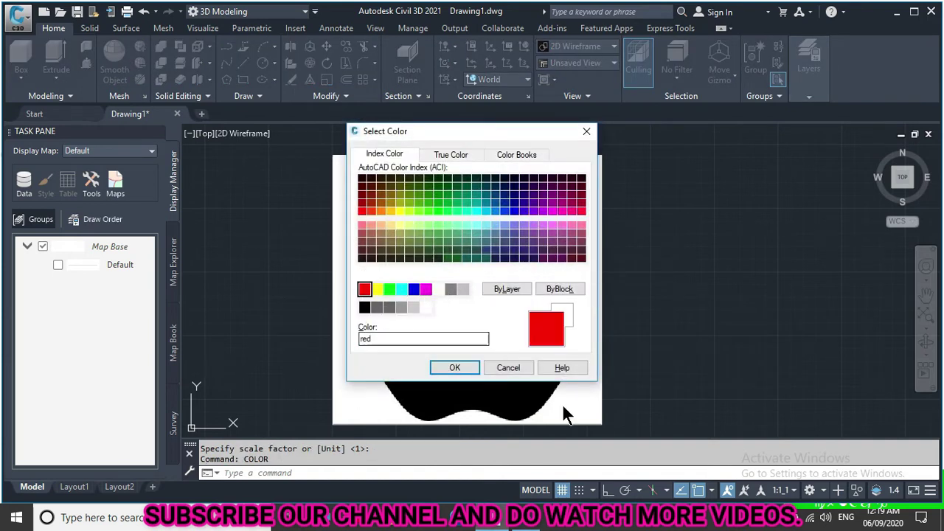
{"action": "left_click", "coordinate": [453, 367]}
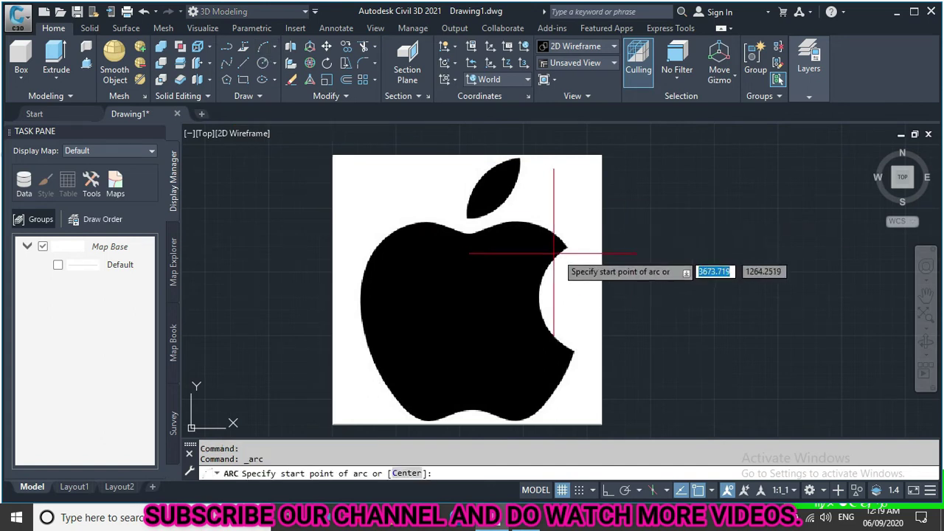
Draw a three-point arc along the apple's bite, from its top to its lower tip.
{"action": "scroll", "coordinate": [568, 244], "scroll_direction": "up", "scroll_amount": 2}
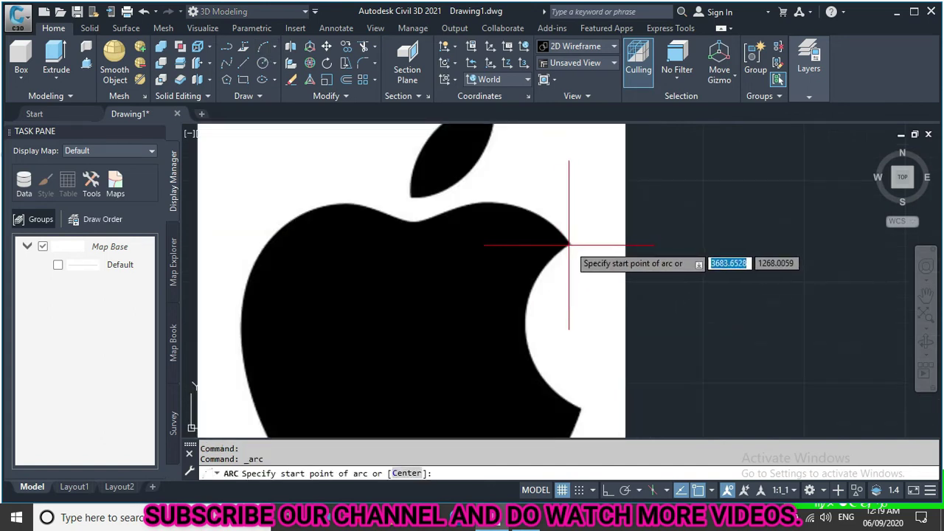
{"action": "scroll", "coordinate": [567, 245], "scroll_direction": "up", "scroll_amount": 1}
{"action": "left_click", "coordinate": [566, 246]}
{"action": "middle_click_drag", "start_coordinate": [566, 245], "coordinate": [537, 303]}
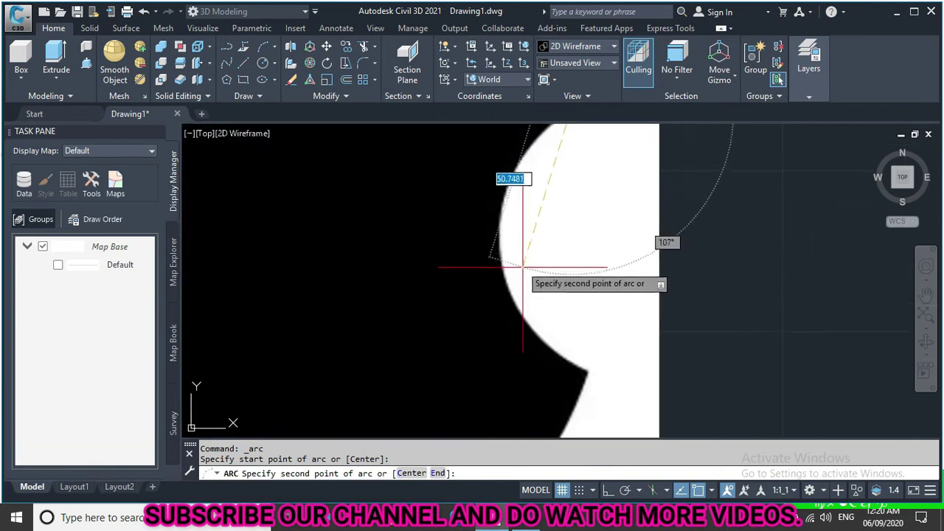
{"action": "left_click", "coordinate": [500, 218]}
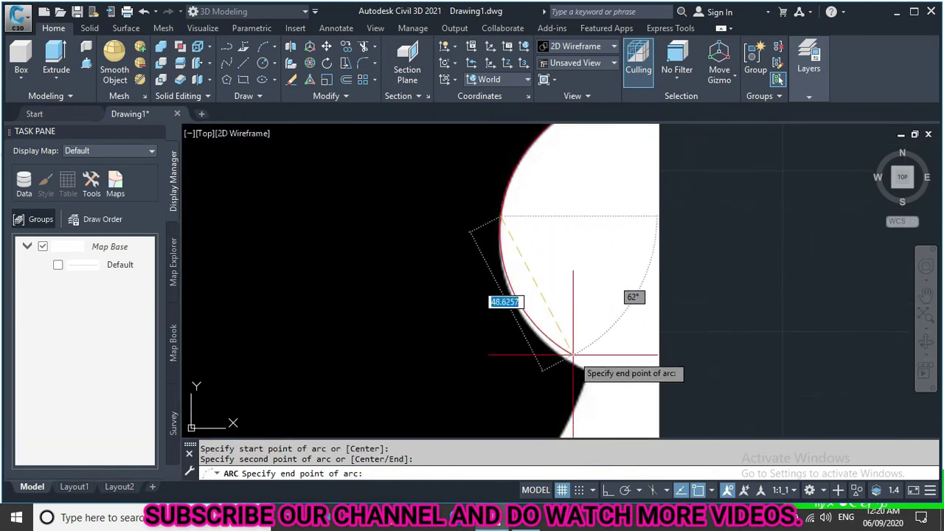
{"action": "left_click", "coordinate": [588, 371]}
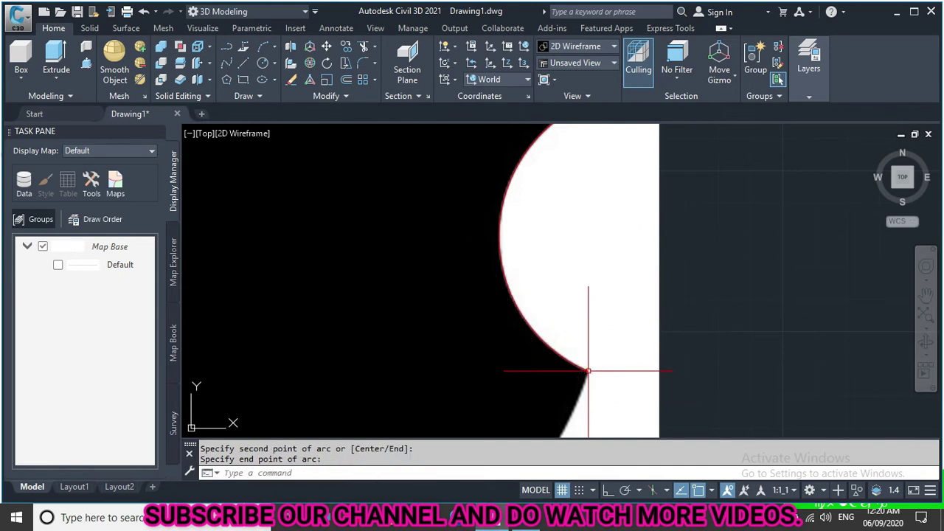
{"action": "scroll", "coordinate": [586, 373], "scroll_direction": "down", "scroll_amount": 2}
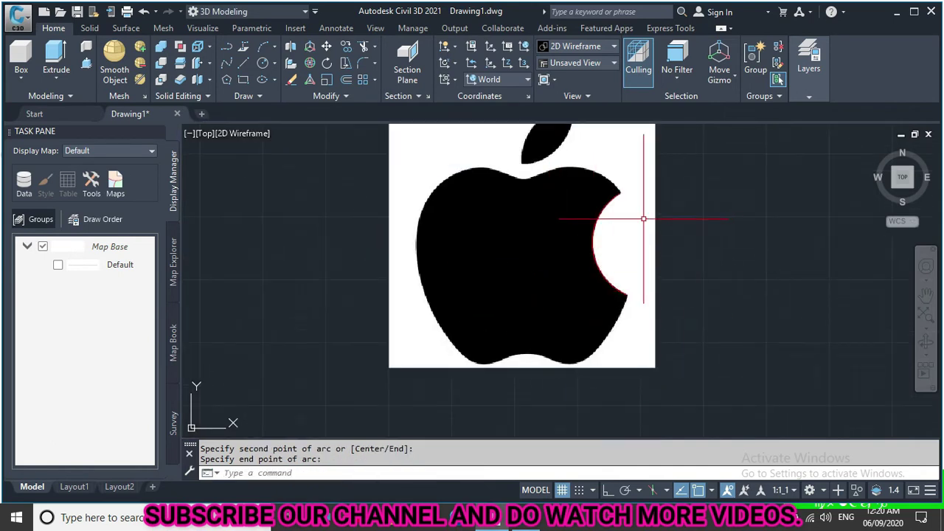
{"action": "middle_click_drag", "start_coordinate": [578, 231], "coordinate": [566, 274]}
{"action": "type", "text": "SPL"}
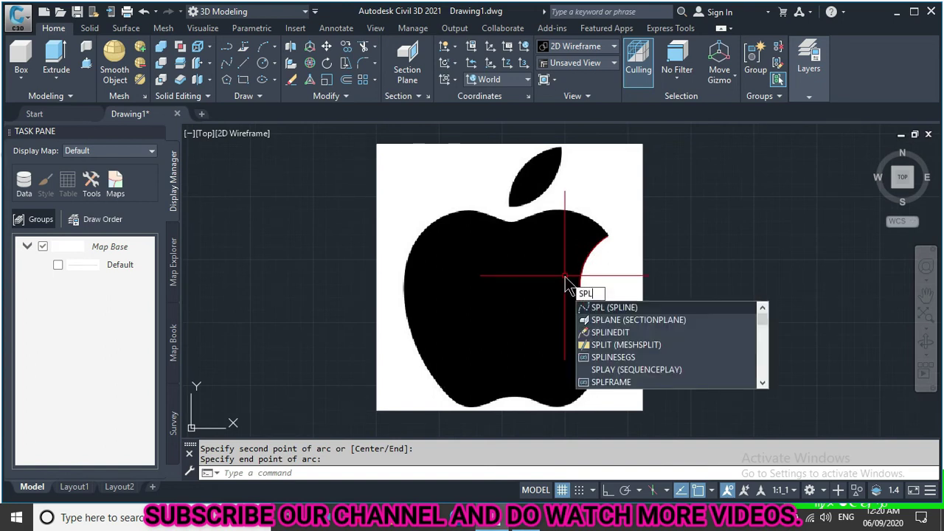
Start a spline at the arc's lower end and place points down the bite edge.
{"action": "key", "text": "Return"}
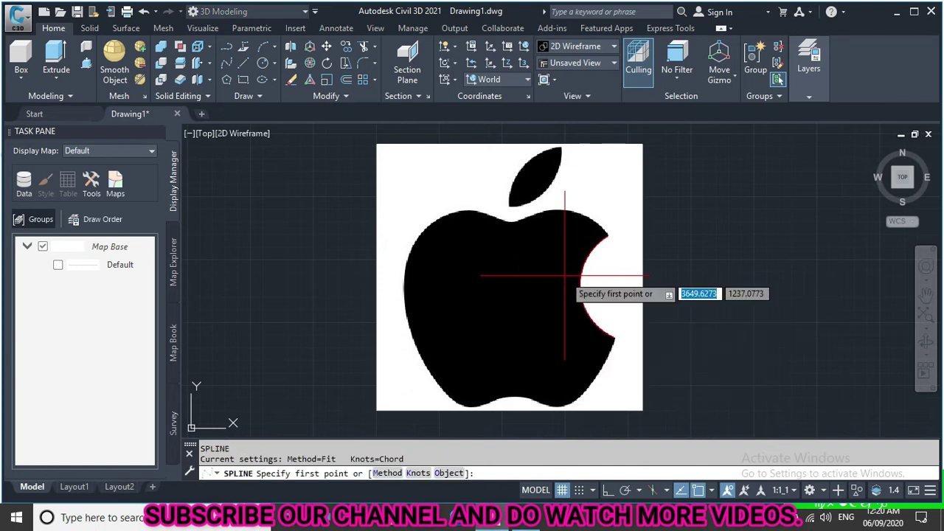
{"action": "scroll", "coordinate": [611, 258], "scroll_direction": "up", "scroll_amount": 3}
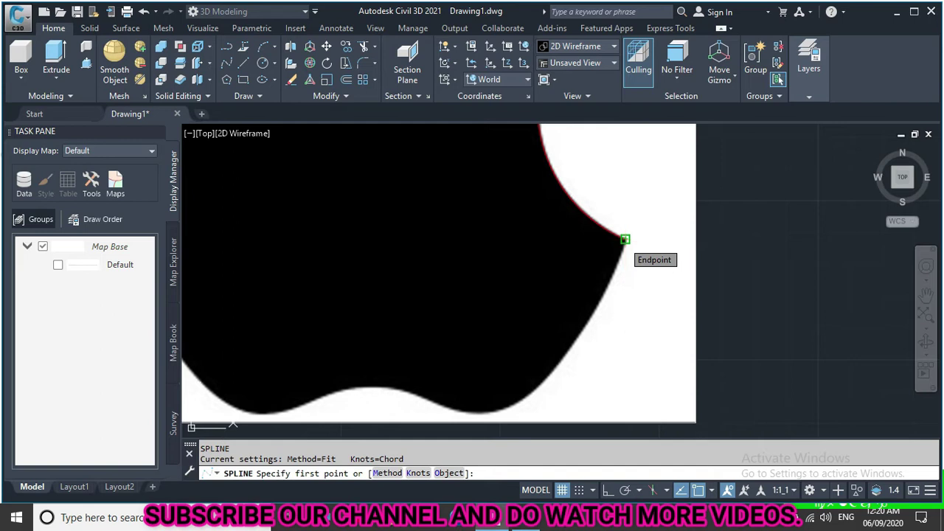
{"action": "left_click", "coordinate": [625, 239]}
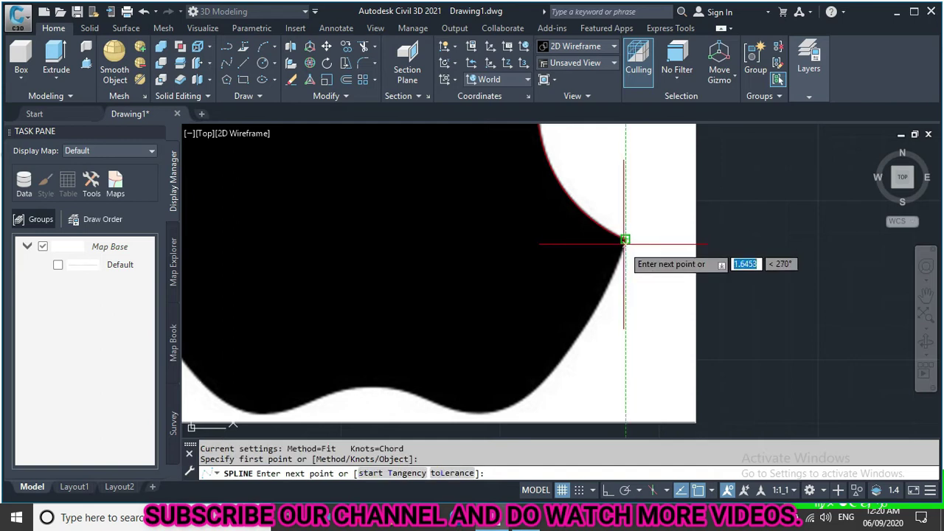
{"action": "left_click", "coordinate": [606, 293]}
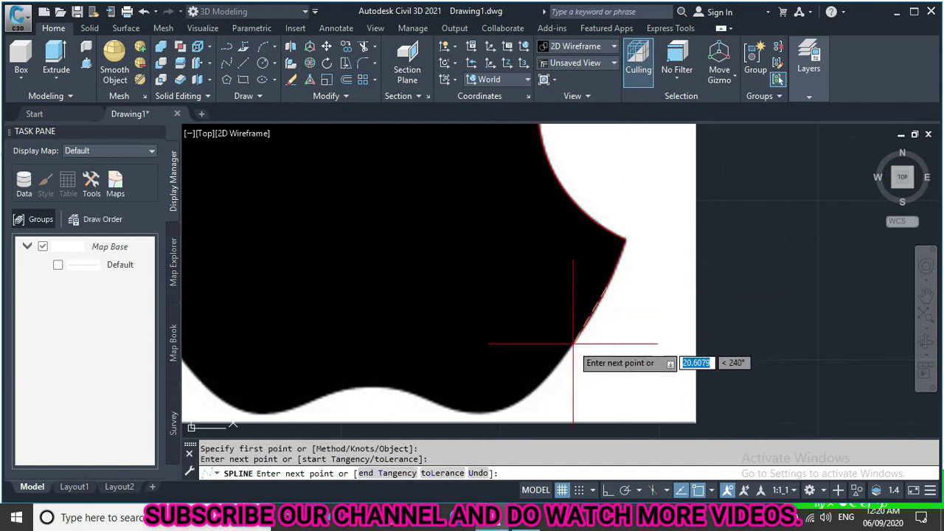
{"action": "left_click", "coordinate": [569, 358]}
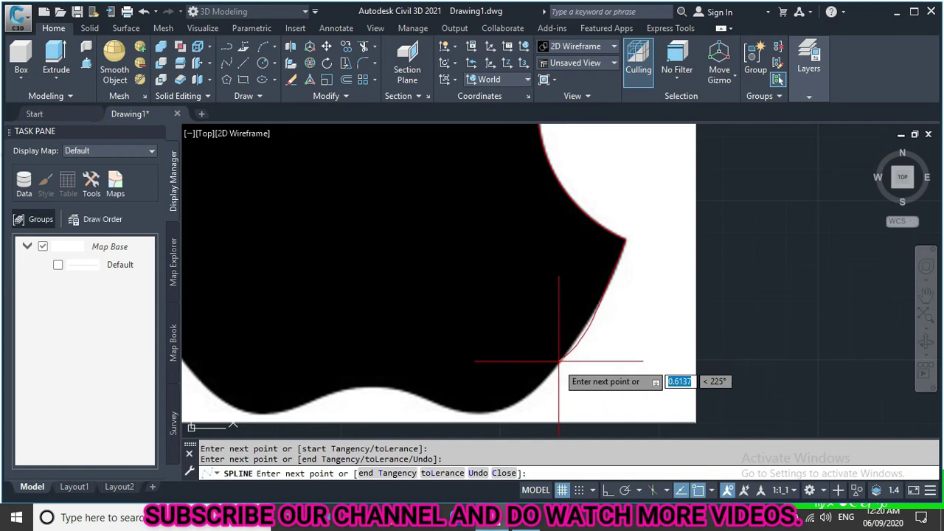
{"action": "left_click", "coordinate": [520, 400]}
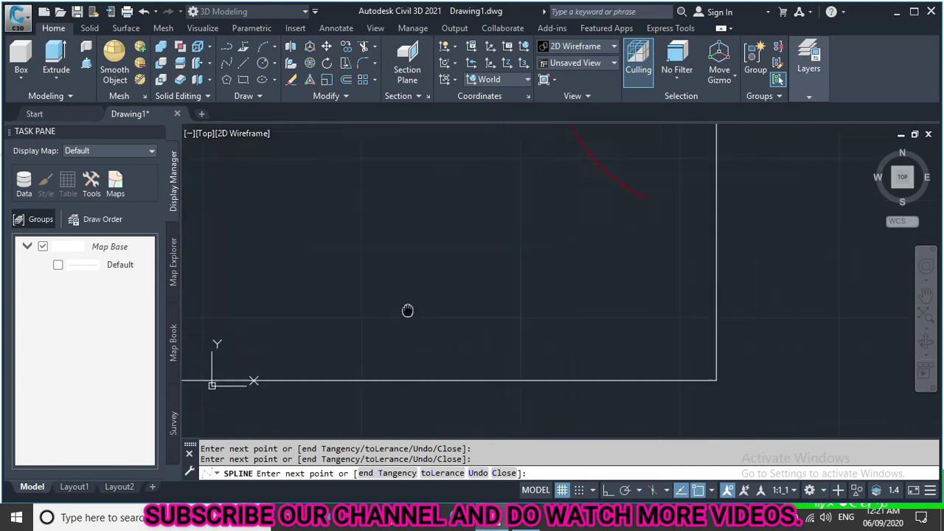
Continue the spline across the apple's bottom curve and lower-left edge.
{"action": "middle_click_drag", "start_coordinate": [417, 402], "coordinate": [404, 242]}
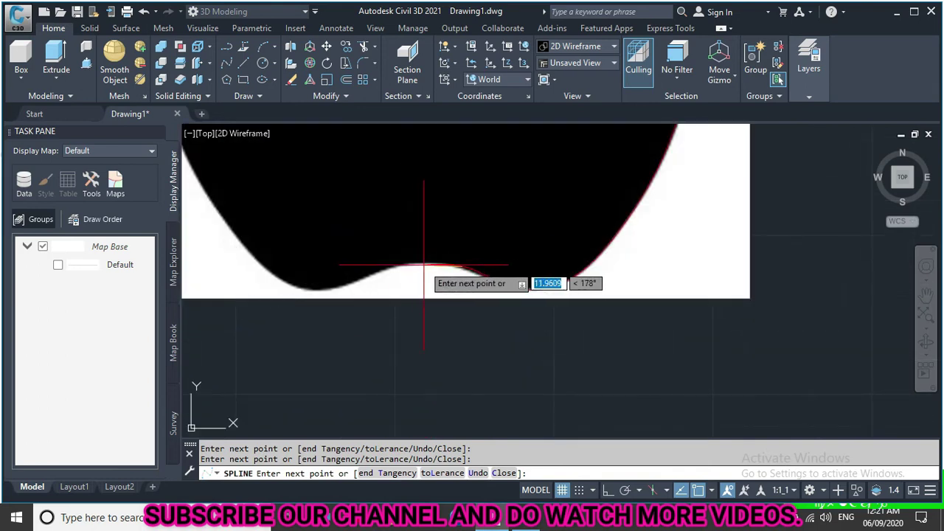
{"action": "scroll", "coordinate": [426, 273], "scroll_direction": "up", "scroll_amount": 1}
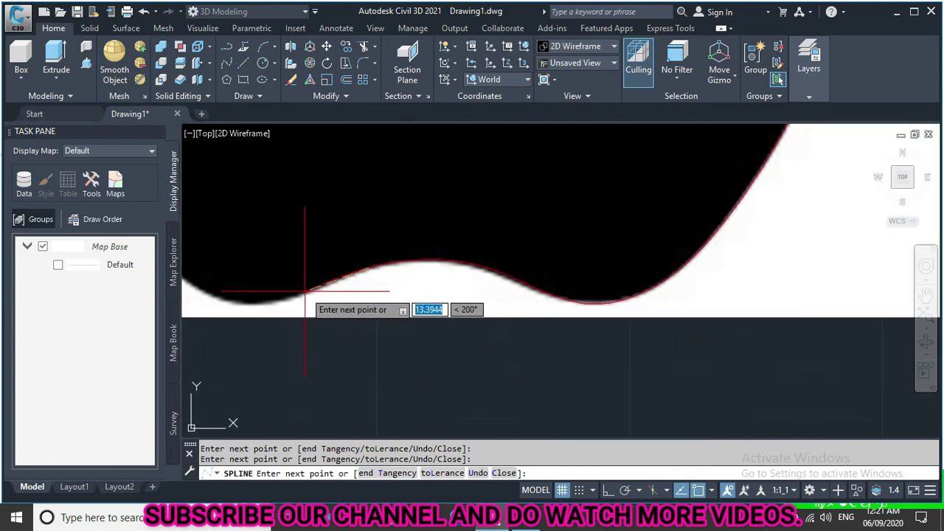
{"action": "middle_click_drag", "start_coordinate": [259, 301], "coordinate": [401, 264]}
{"action": "left_click", "coordinate": [403, 269]}
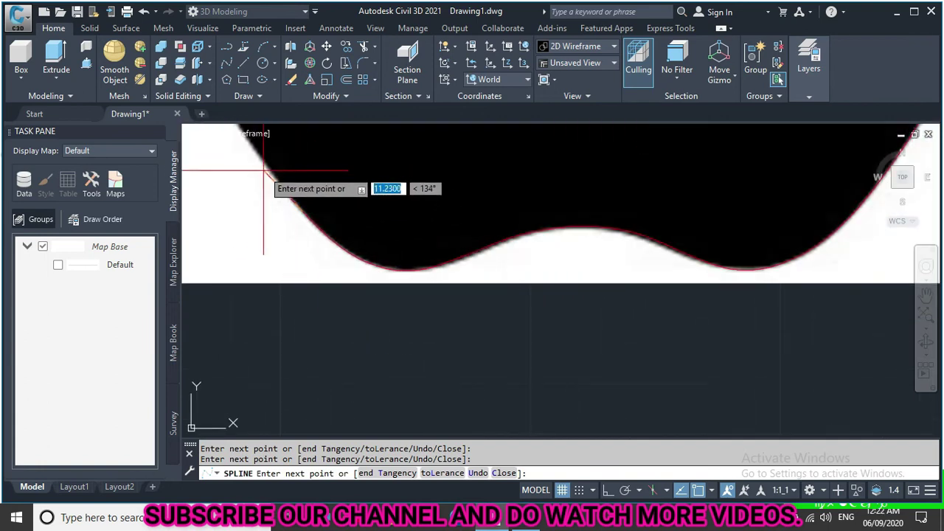
{"action": "scroll", "coordinate": [316, 359], "scroll_direction": "down", "scroll_amount": 3}
{"action": "scroll", "coordinate": [298, 345], "scroll_direction": "up", "scroll_amount": 2}
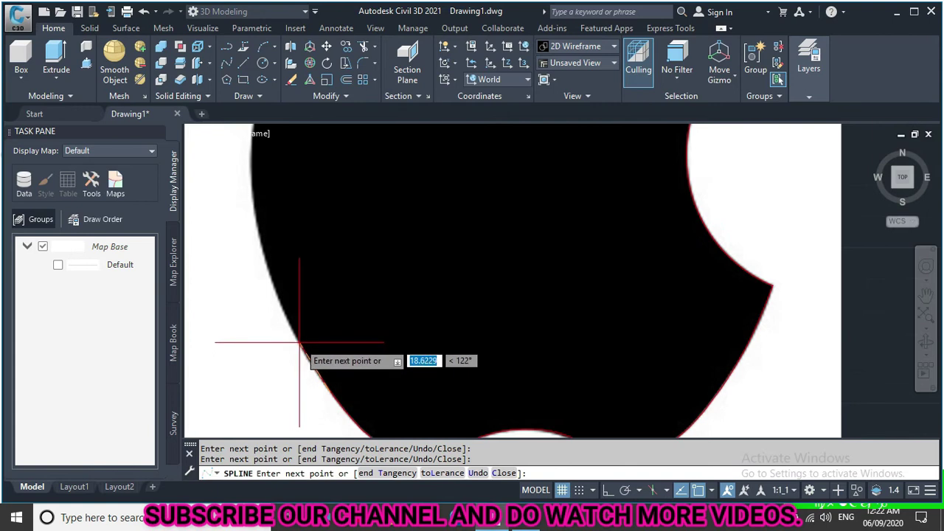
{"action": "left_click", "coordinate": [296, 348]}
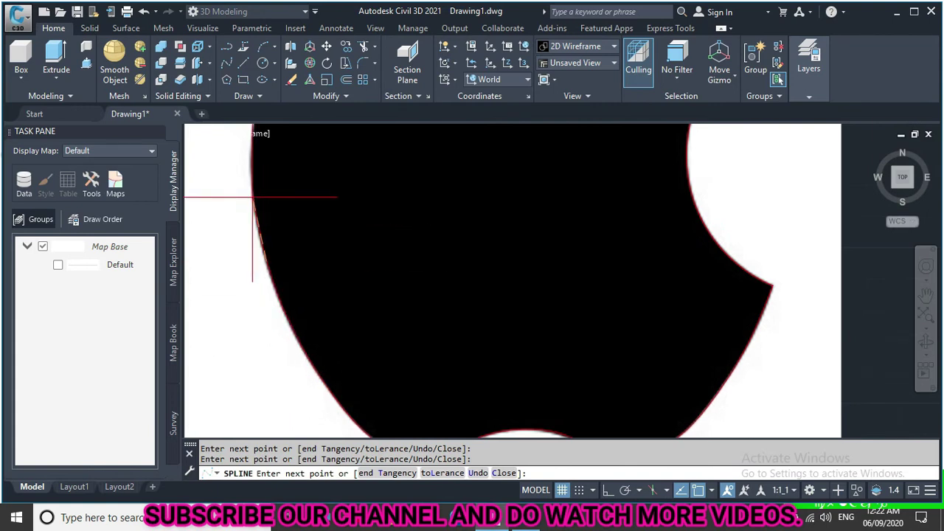
{"action": "scroll", "coordinate": [256, 290], "scroll_direction": "down", "scroll_amount": 3}
{"action": "scroll", "coordinate": [251, 266], "scroll_direction": "up", "scroll_amount": 2}
{"action": "scroll", "coordinate": [297, 338], "scroll_direction": "down", "scroll_amount": 3}
{"action": "scroll", "coordinate": [297, 338], "scroll_direction": "up", "scroll_amount": 1}
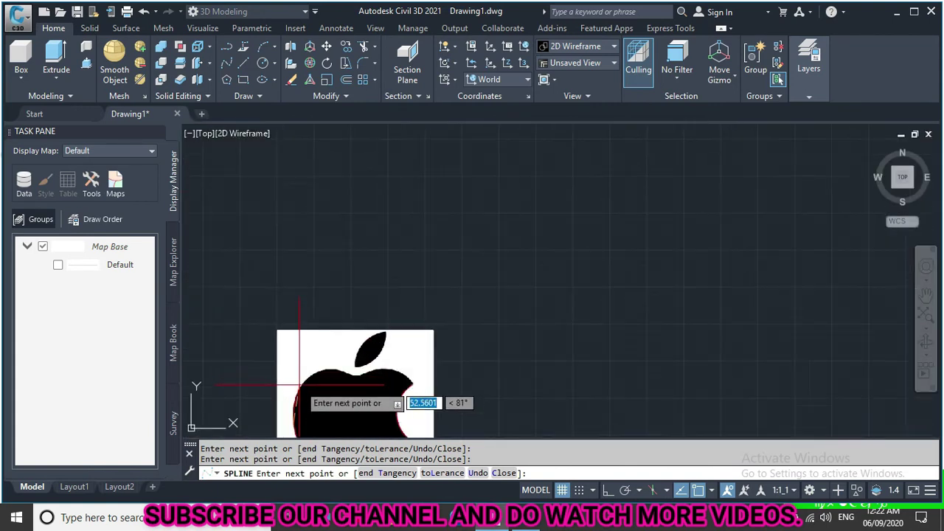
{"action": "scroll", "coordinate": [211, 391], "scroll_direction": "up", "scroll_amount": 1}
{"action": "scroll", "coordinate": [203, 379], "scroll_direction": "up", "scroll_amount": 2}
{"action": "scroll", "coordinate": [288, 347], "scroll_direction": "up", "scroll_amount": 3}
Carry the spline up the left side, across the top dip, ending at the bite's upper tip.
{"action": "left_click", "coordinate": [325, 234]}
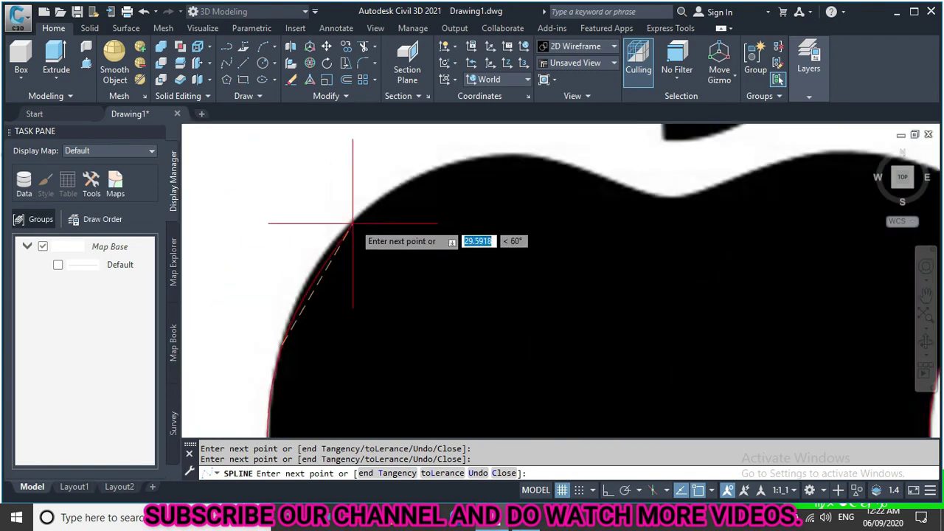
{"action": "left_click", "coordinate": [391, 185]}
{"action": "left_click", "coordinate": [442, 163]}
{"action": "left_click", "coordinate": [483, 155]}
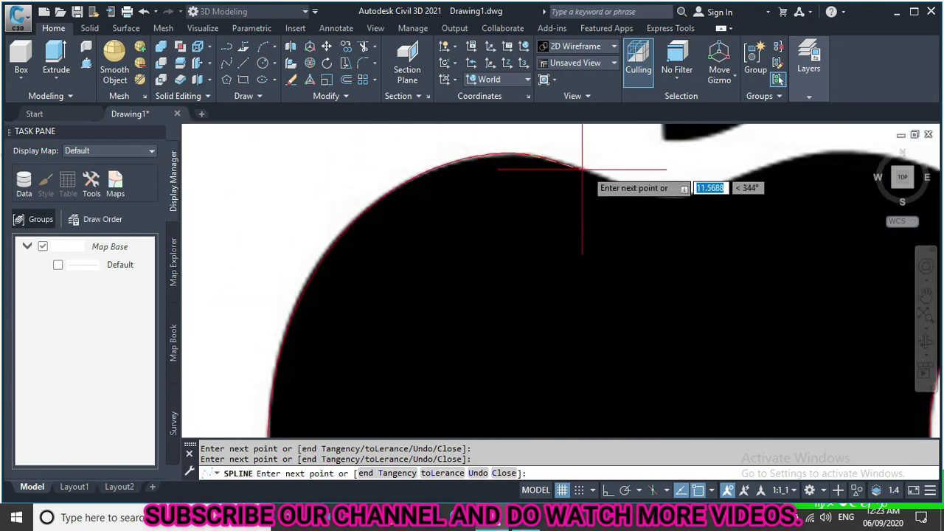
{"action": "left_click", "coordinate": [585, 168]}
{"action": "left_click", "coordinate": [668, 197]}
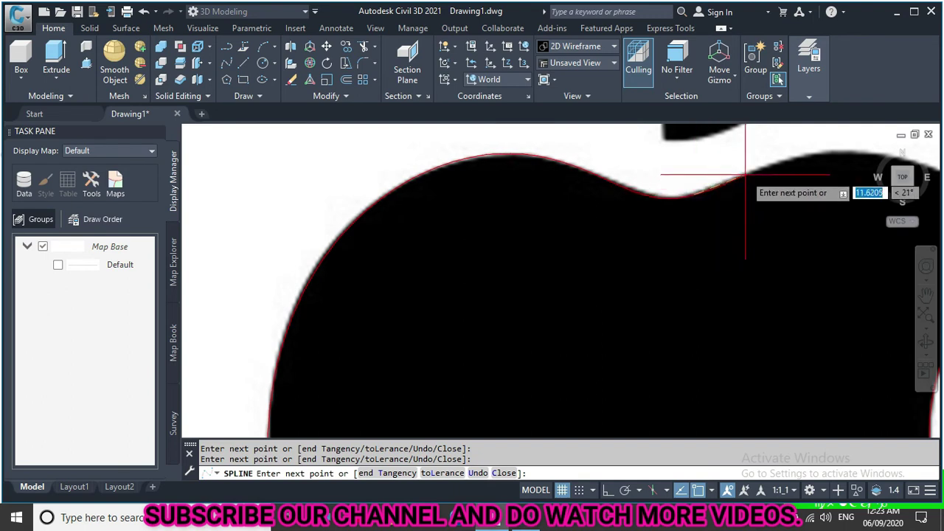
{"action": "left_click", "coordinate": [804, 160]}
{"action": "scroll", "coordinate": [854, 156], "scroll_direction": "up", "scroll_amount": 2}
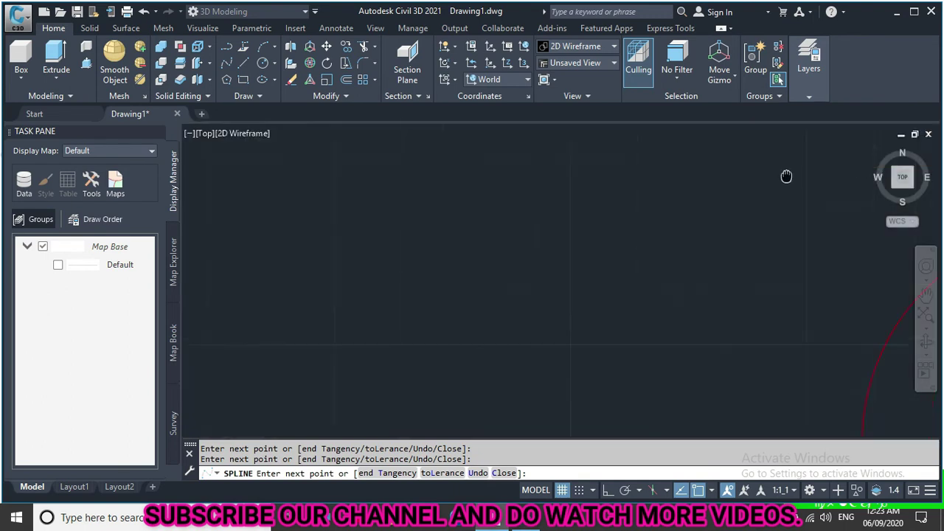
{"action": "scroll", "coordinate": [827, 221], "scroll_direction": "up", "scroll_amount": 2}
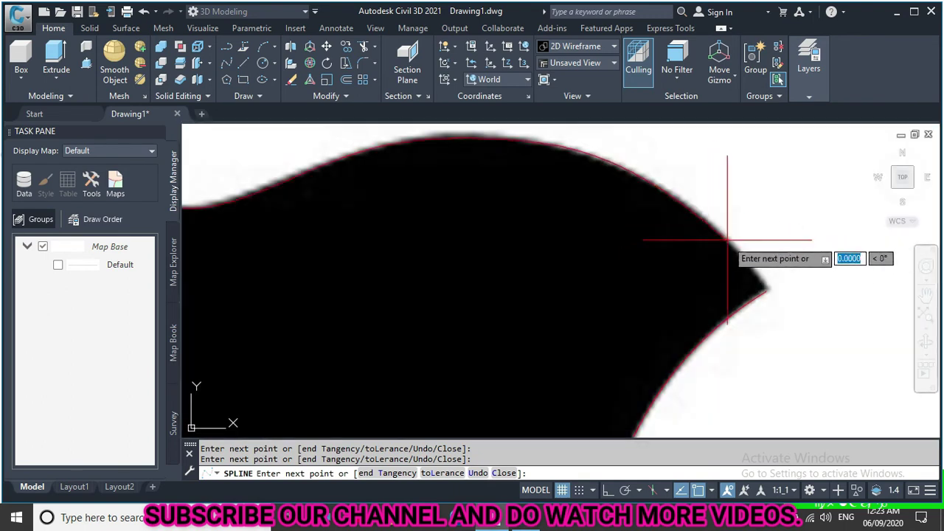
{"action": "left_click", "coordinate": [767, 292]}
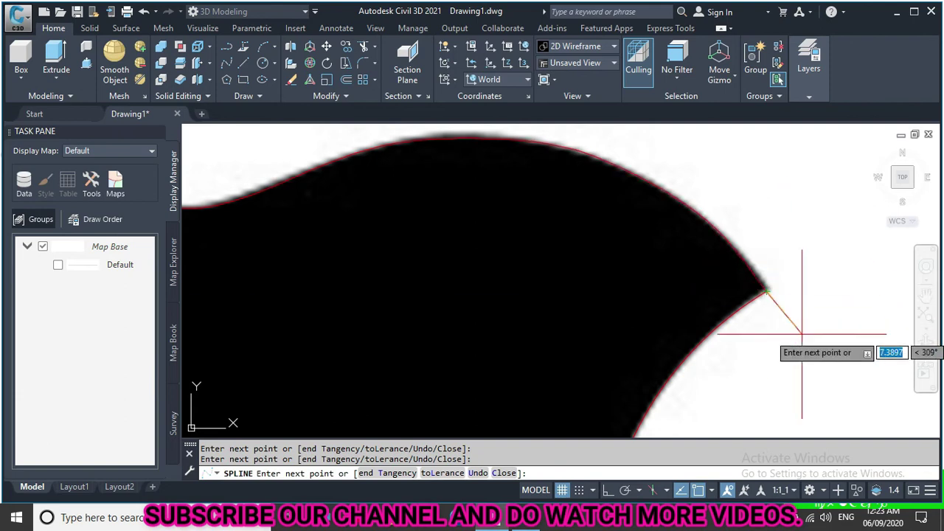
{"action": "key", "text": "Return"}
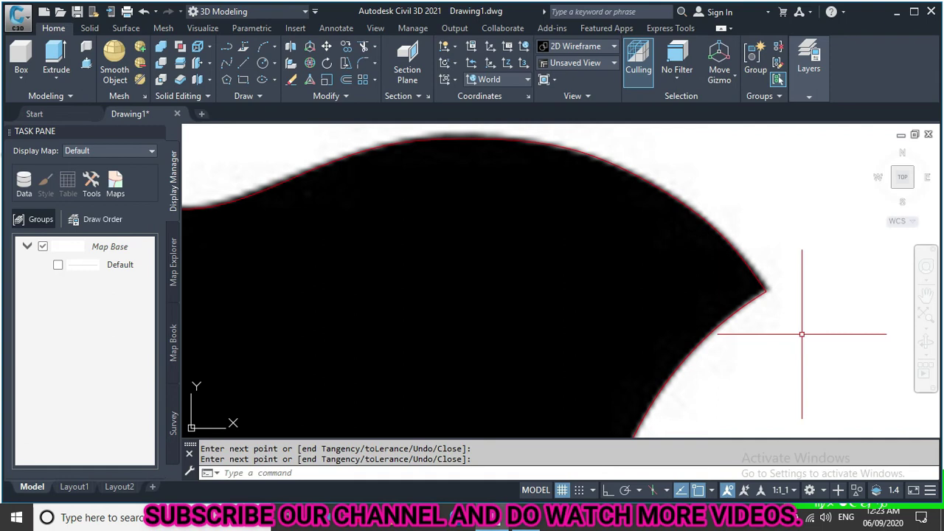
Pan and zoom to bring the leaf into view above the apple.
{"action": "scroll", "coordinate": [748, 309], "scroll_direction": "down", "scroll_amount": 3}
{"action": "scroll", "coordinate": [637, 251], "scroll_direction": "down", "scroll_amount": 2}
{"action": "scroll", "coordinate": [637, 251], "scroll_direction": "up", "scroll_amount": 1}
{"action": "scroll", "coordinate": [638, 251], "scroll_direction": "up", "scroll_amount": 2}
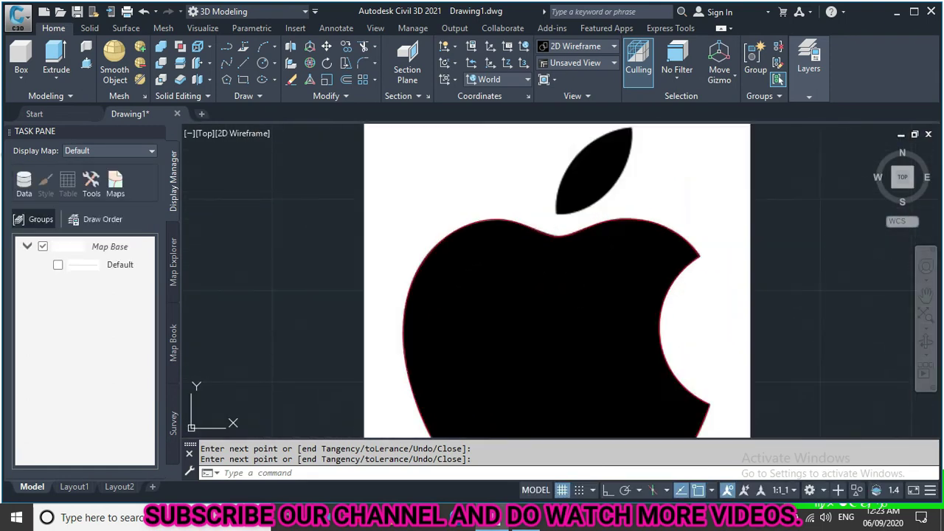
{"action": "middle_click_drag", "start_coordinate": [600, 185], "coordinate": [579, 249]}
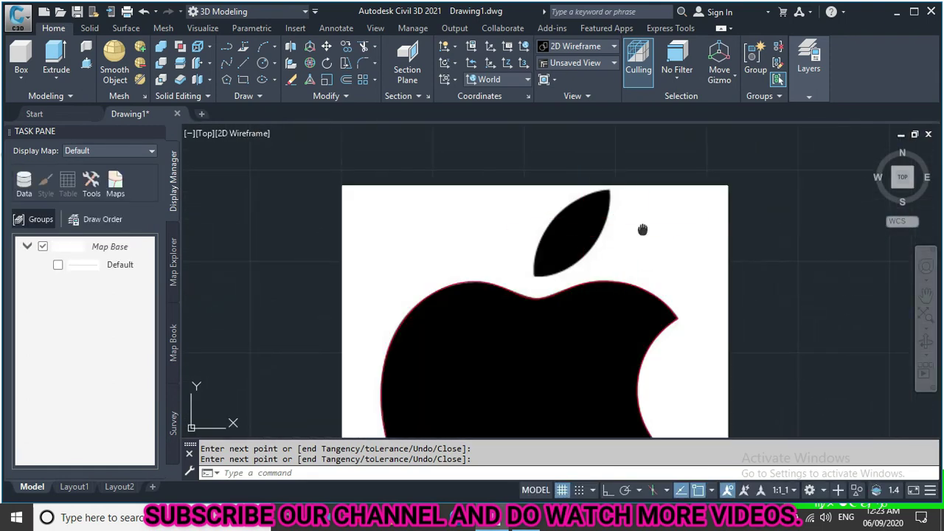
{"action": "middle_click_drag", "start_coordinate": [643, 236], "coordinate": [627, 248]}
{"action": "scroll", "coordinate": [616, 255], "scroll_direction": "up", "scroll_amount": 2}
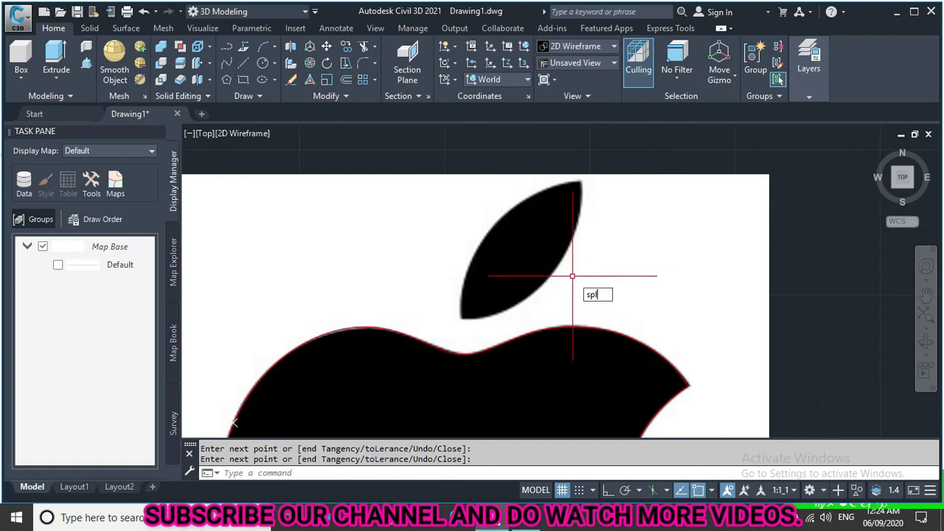
Start a leaf spline at its lower tip and trace up the leaf's edge to its top tip.
{"action": "key", "text": "Return"}
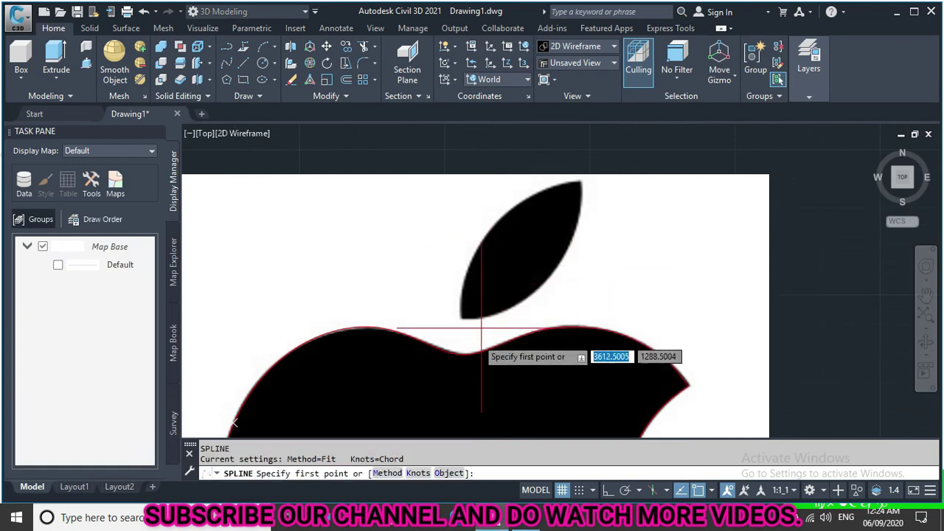
{"action": "scroll", "coordinate": [481, 328], "scroll_direction": "up", "scroll_amount": 2}
{"action": "left_click", "coordinate": [449, 304]}
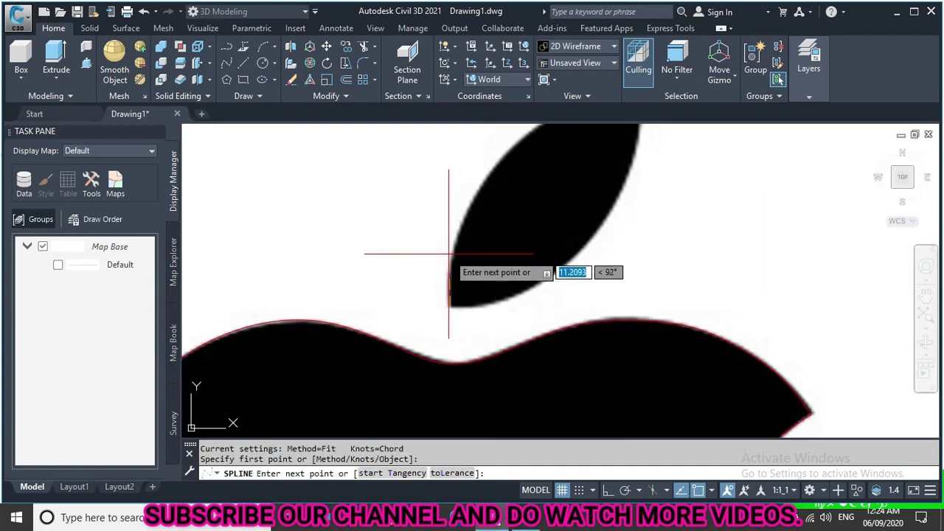
{"action": "left_click", "coordinate": [455, 242]}
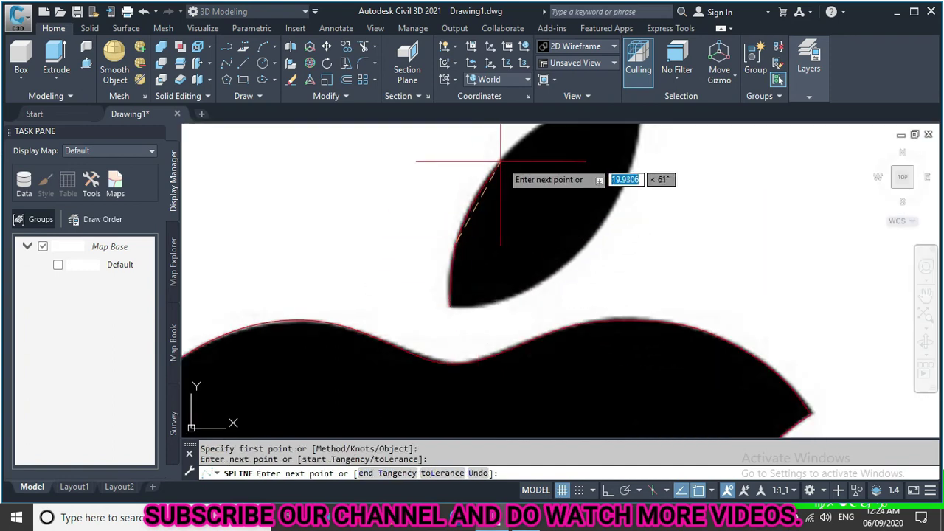
{"action": "left_click", "coordinate": [501, 160]}
{"action": "middle_click_drag", "start_coordinate": [482, 137], "coordinate": [460, 270]}
{"action": "left_click", "coordinate": [520, 260]}
{"action": "left_click", "coordinate": [569, 242]}
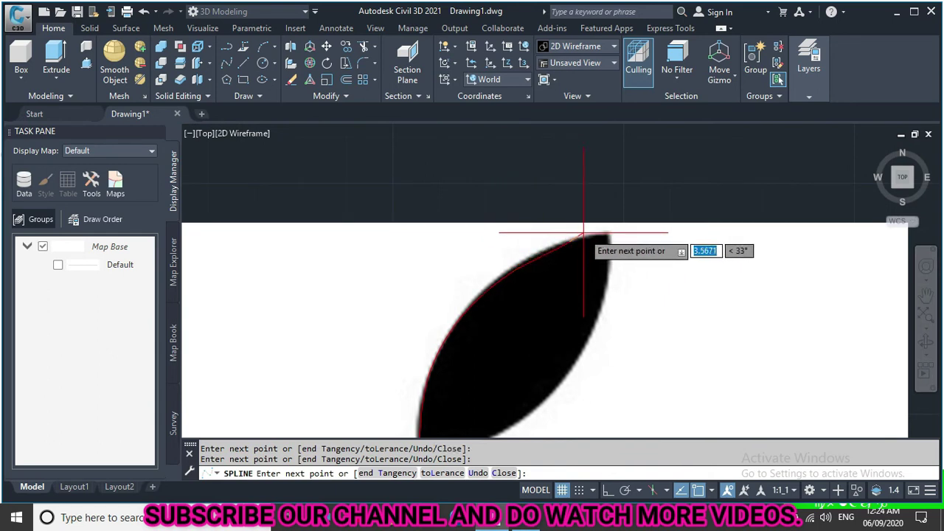
{"action": "left_click", "coordinate": [608, 236]}
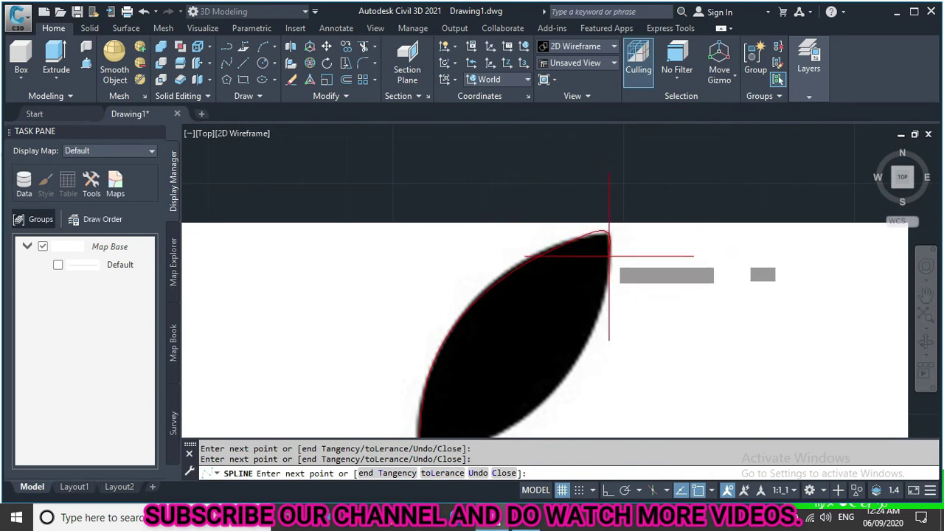
Trace the leaf's lower edge back to its bottom tip and finish the spline.
{"action": "middle_click_drag", "start_coordinate": [577, 358], "coordinate": [599, 281]}
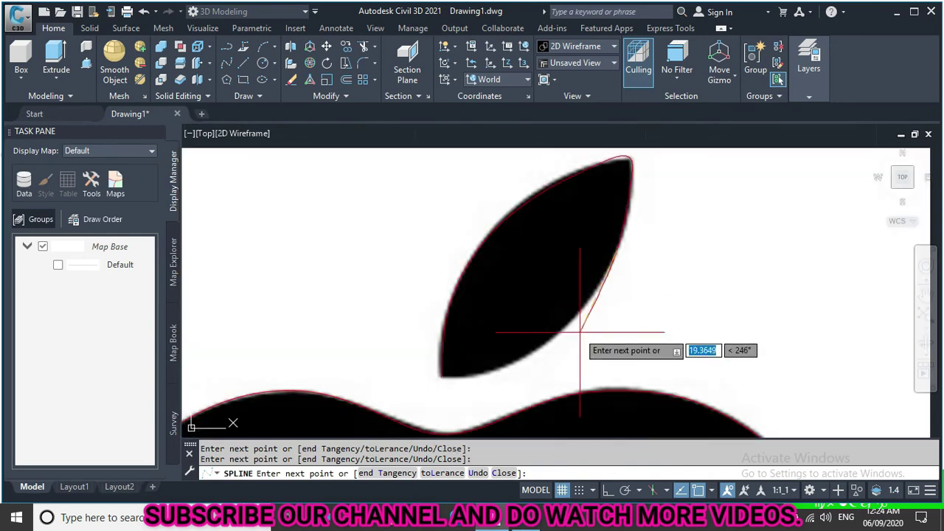
{"action": "left_click", "coordinate": [580, 332]}
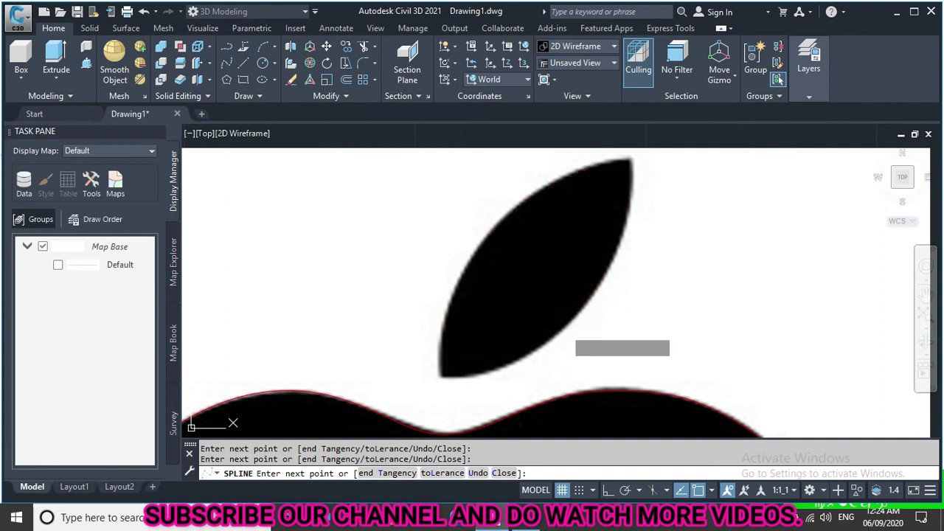
{"action": "left_click", "coordinate": [440, 377]}
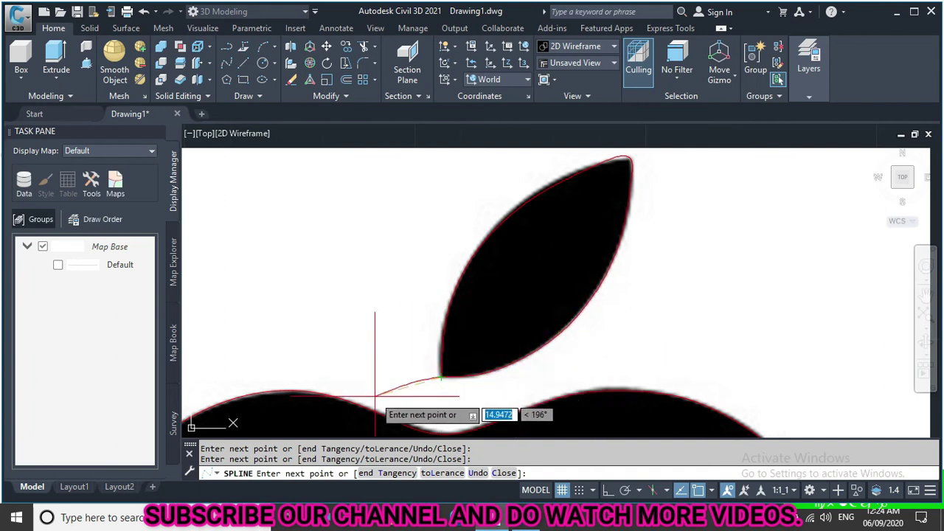
{"action": "key", "text": "Return"}
{"action": "scroll", "coordinate": [621, 174], "scroll_direction": "down", "scroll_amount": 5}
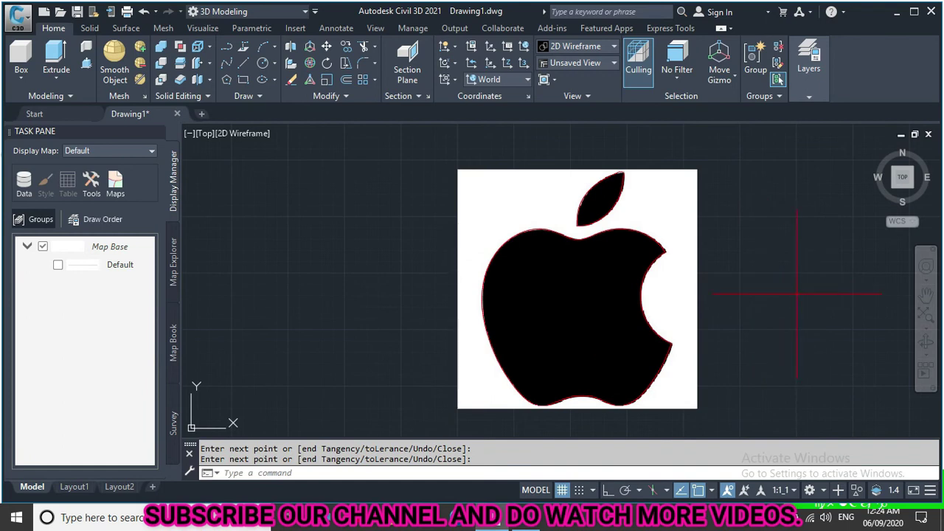
Crossing-select the apple reference image, erase it and confirm detaching it.
{"action": "left_click", "coordinate": [797, 294]}
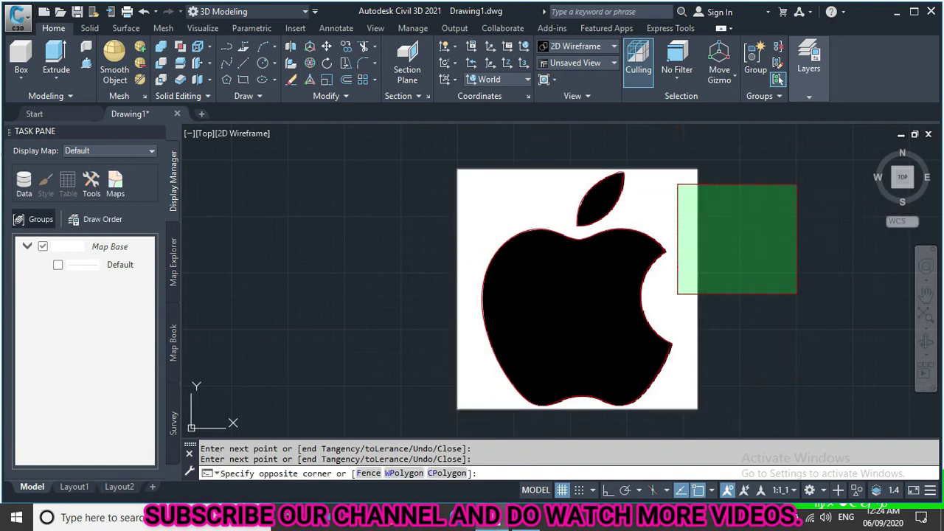
{"action": "left_click", "coordinate": [677, 184]}
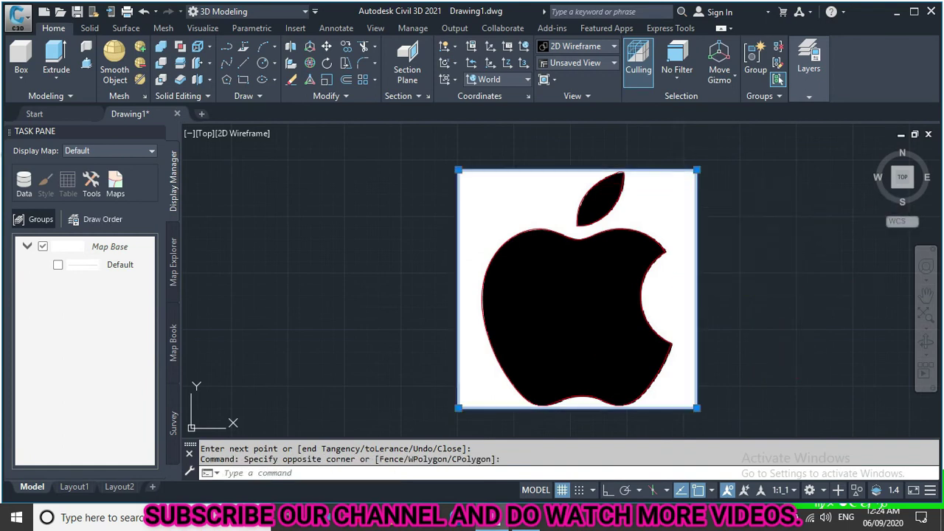
{"action": "key", "text": "Delete"}
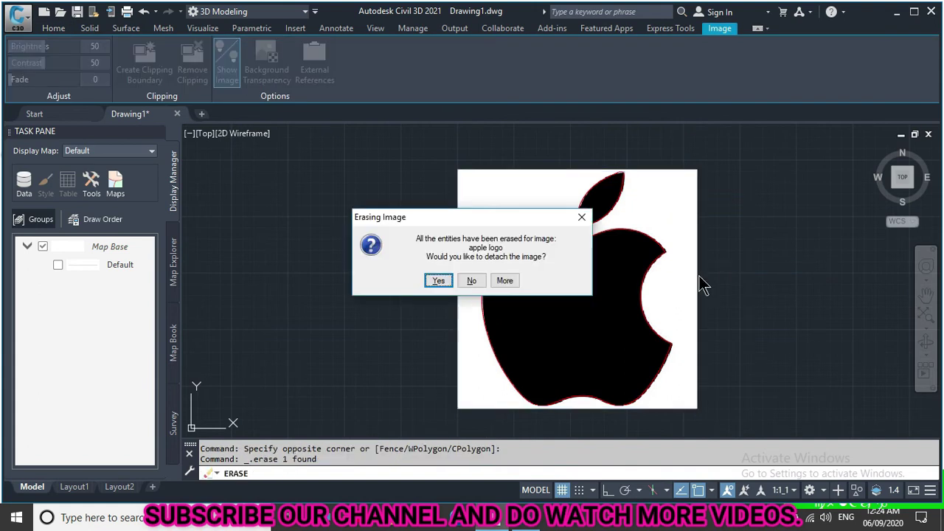
{"action": "left_click", "coordinate": [438, 281]}
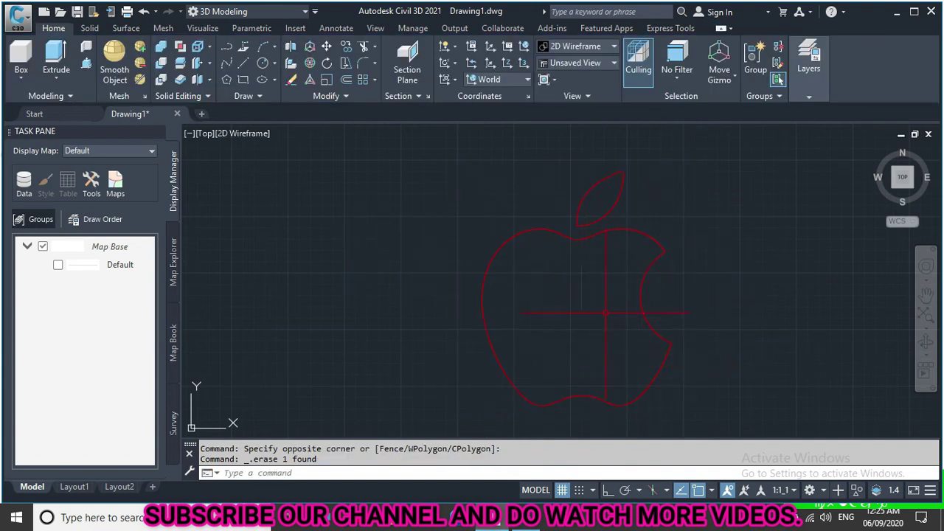
{"action": "key", "text": "ctrl+z"}
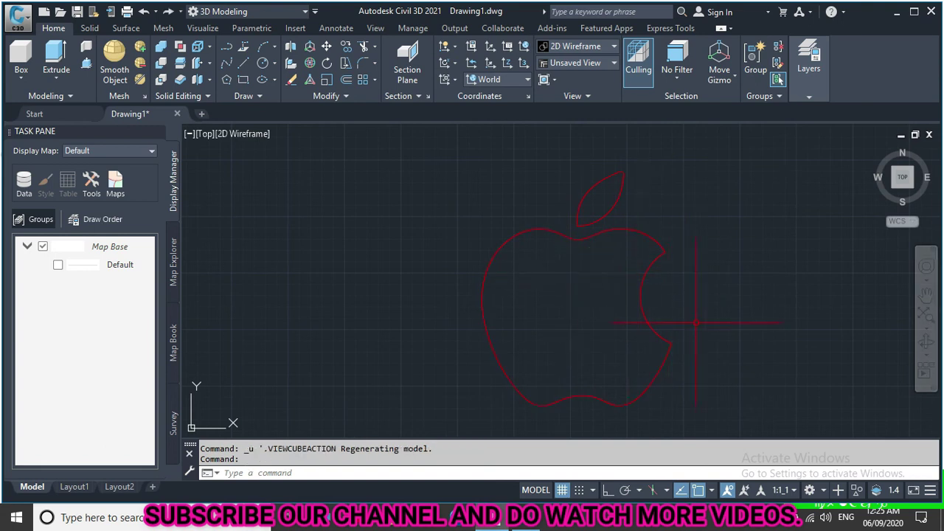
{"action": "mouse_move", "coordinate": [902, 177]}
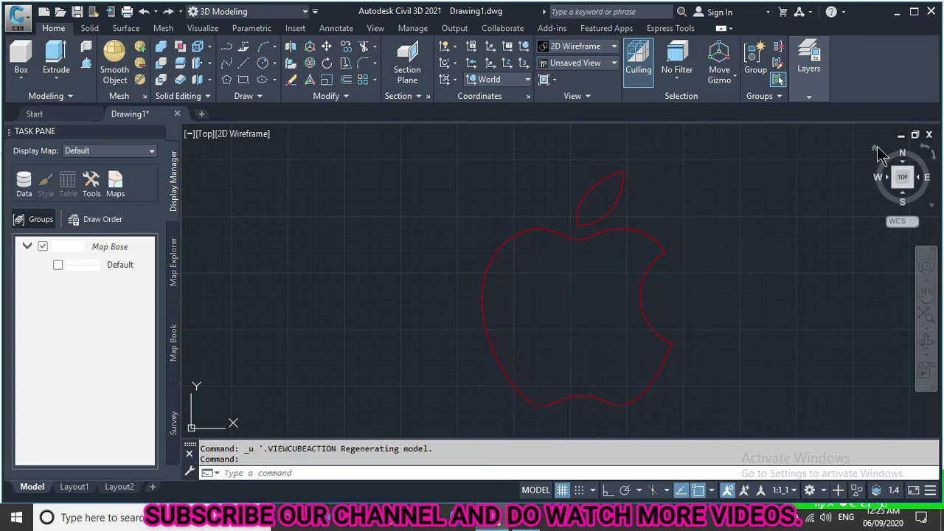
From an isometric view, press-pull the apple body and the leaf each to height 2.
{"action": "left_click", "coordinate": [874, 148]}
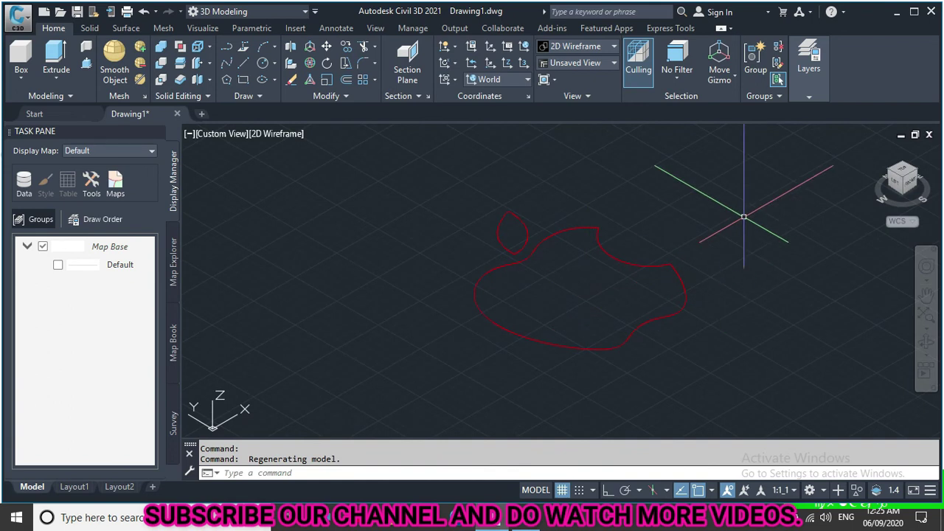
{"action": "left_click", "coordinate": [87, 66]}
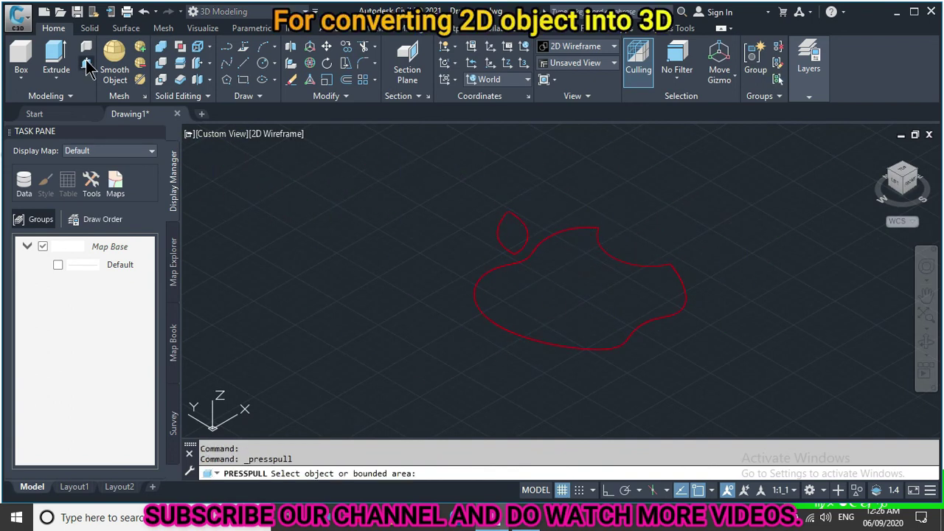
{"action": "left_click", "coordinate": [588, 314]}
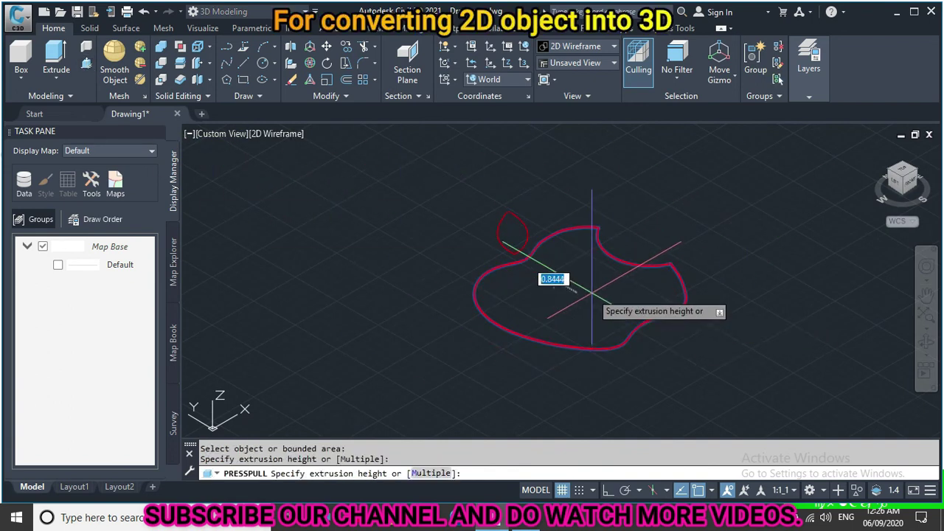
{"action": "type", "text": "2"}
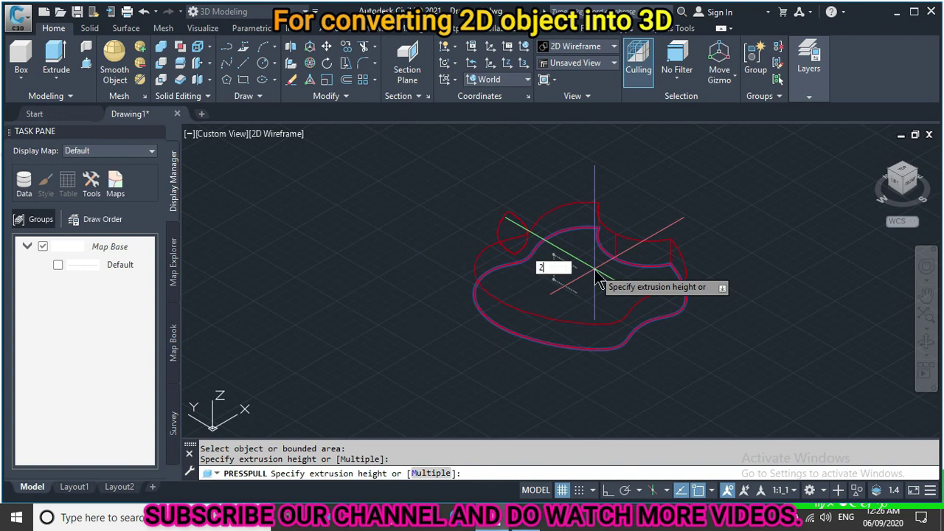
{"action": "key", "text": "Return"}
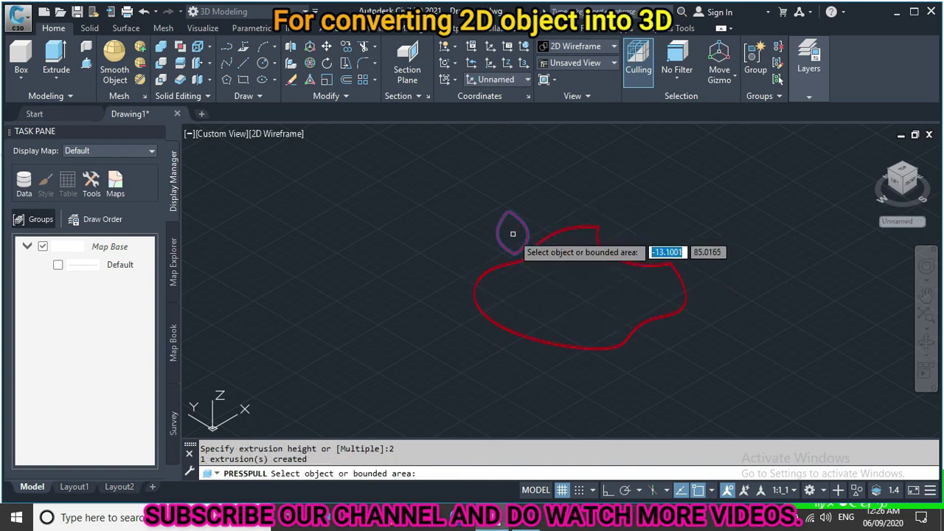
{"action": "left_click", "coordinate": [513, 225]}
{"action": "type", "text": "2"}
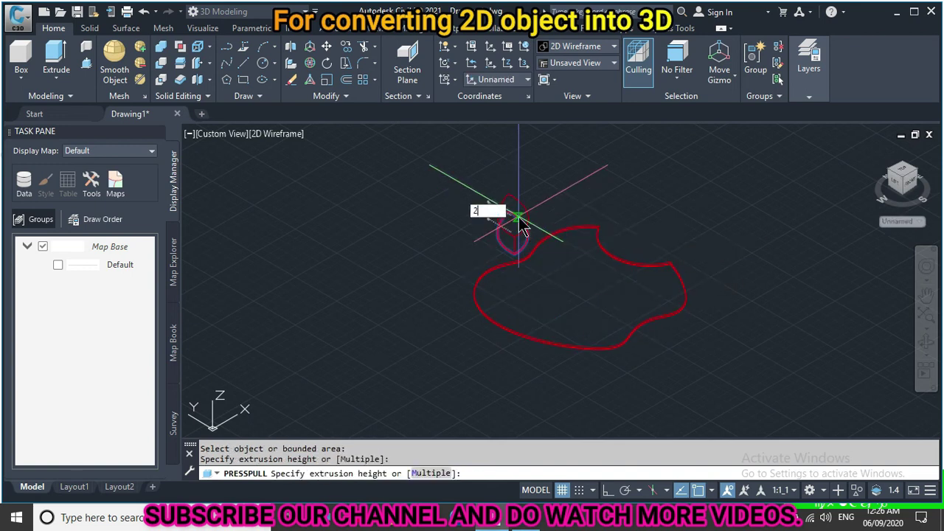
{"action": "key", "text": "Return"}
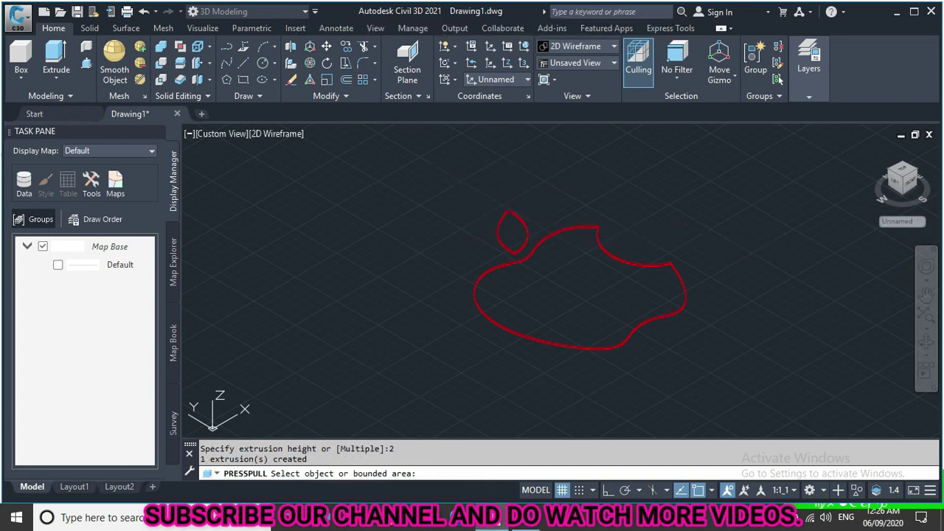
Apply the X-Ray visual style and orbit to a top-down view of the solids.
{"action": "left_click", "coordinate": [897, 220]}
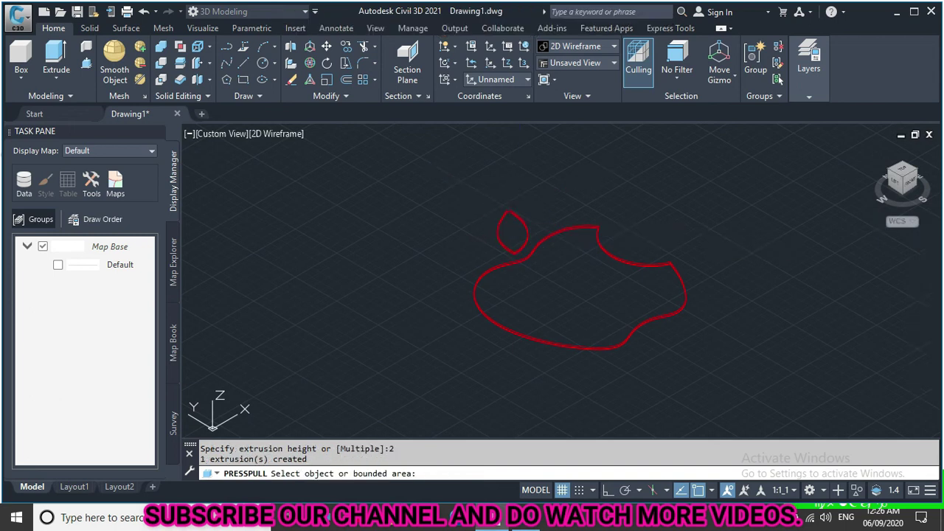
{"action": "left_click", "coordinate": [613, 45]}
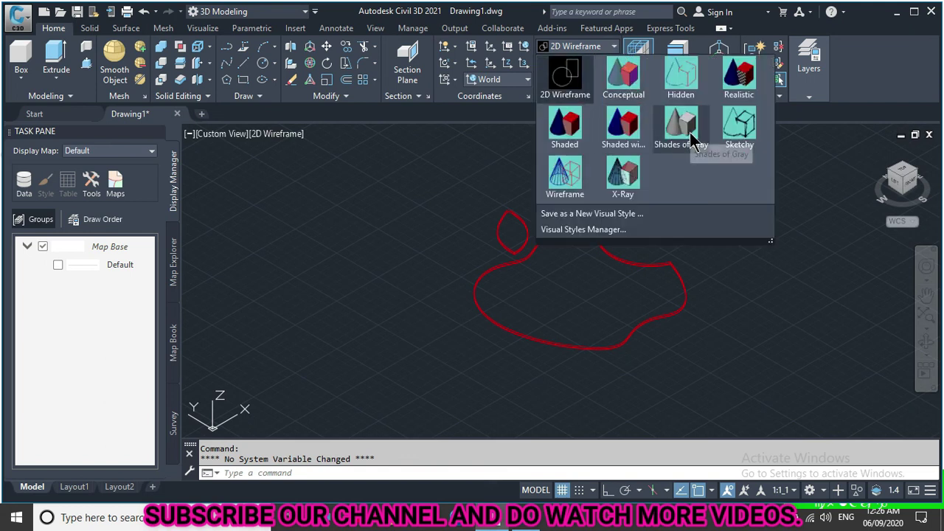
{"action": "left_click", "coordinate": [623, 194]}
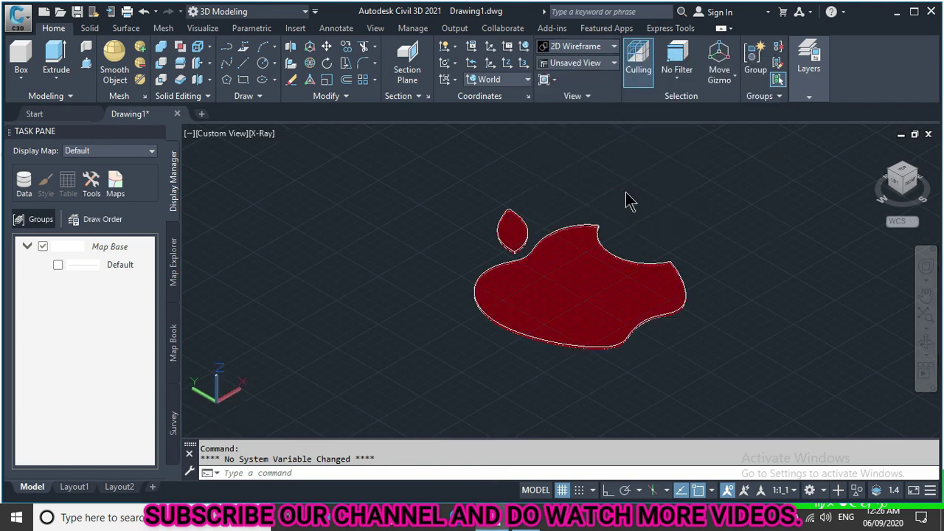
{"action": "left_click", "coordinate": [927, 341]}
{"action": "mouse_move", "coordinate": [790, 276]}
{"action": "left_mouse_down"}
{"action": "mouse_move", "coordinate": [750, 374]}
{"action": "mouse_move", "coordinate": [710, 413]}
{"action": "mouse_move", "coordinate": [677, 331]}
{"action": "mouse_move", "coordinate": [683, 344]}
{"action": "left_mouse_up"}
{"action": "key", "text": "Escape"}
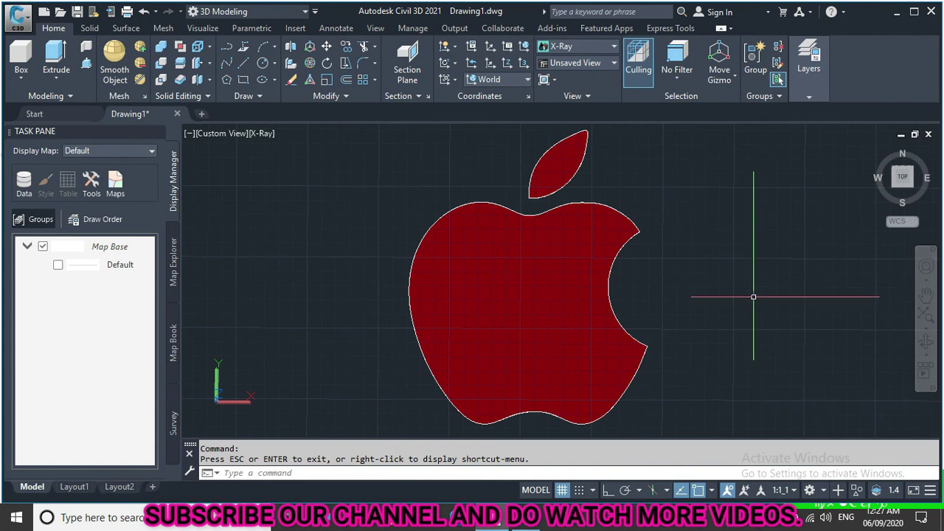